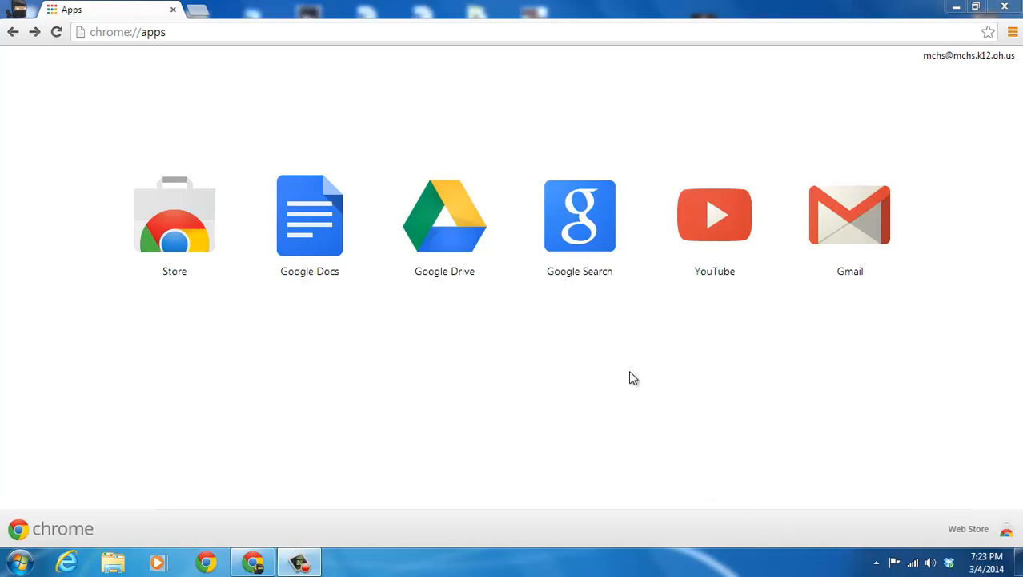
Step: Open the All About Me file from Google Drive with Lucidchart Diagrams - Online
left_click(460, 249)
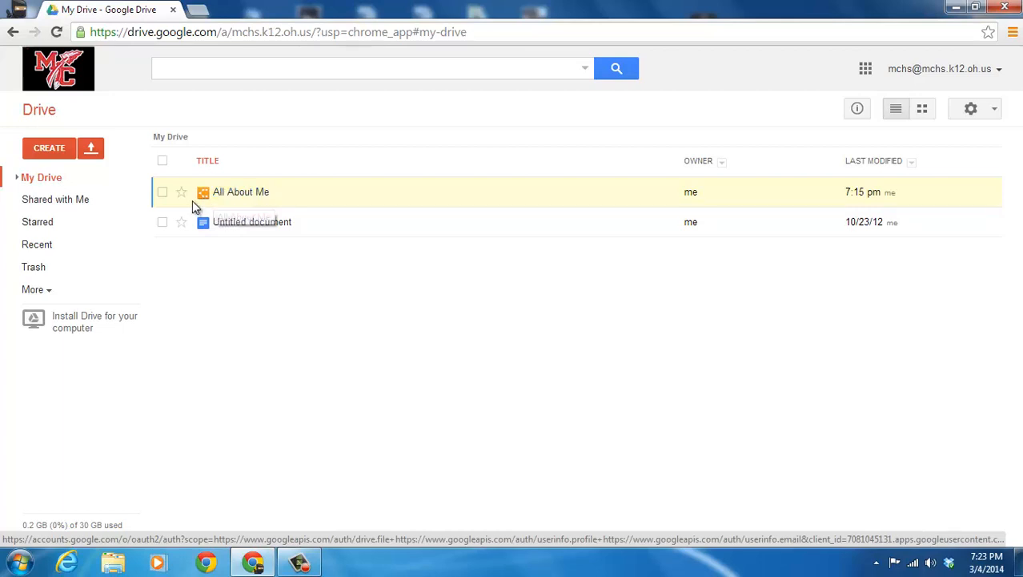
left_click(48, 151)
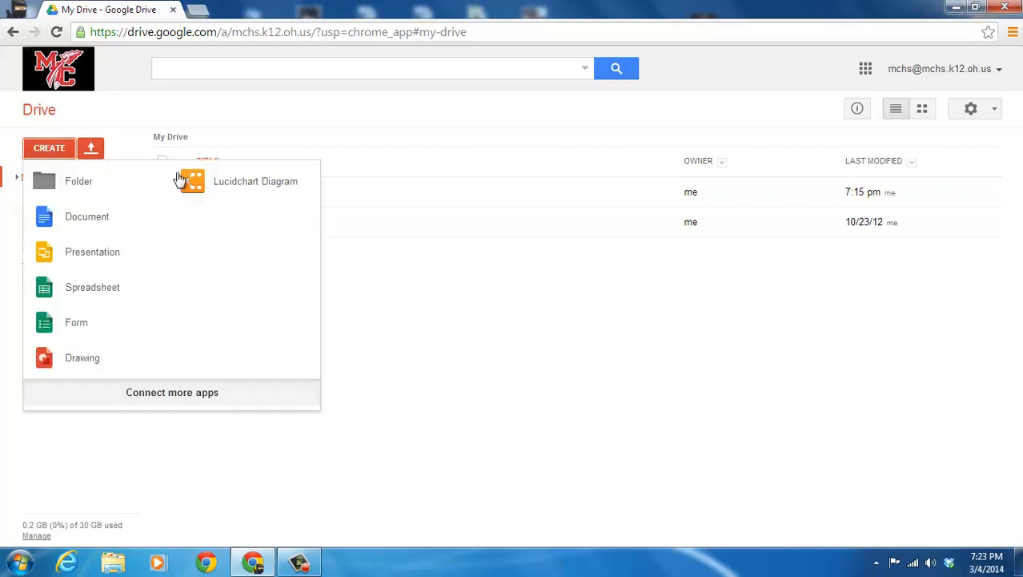
left_click(57, 151)
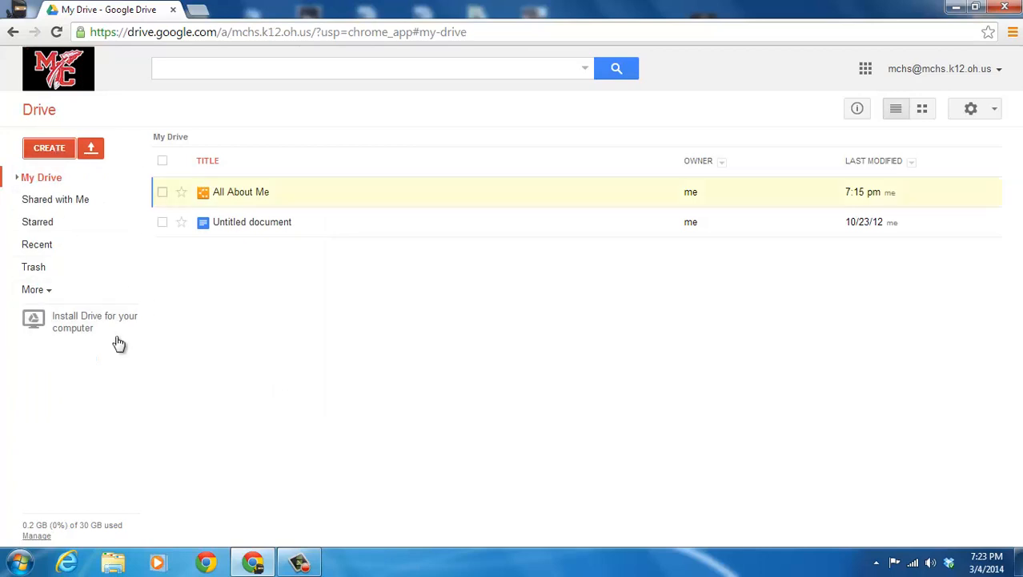
left_click(245, 194)
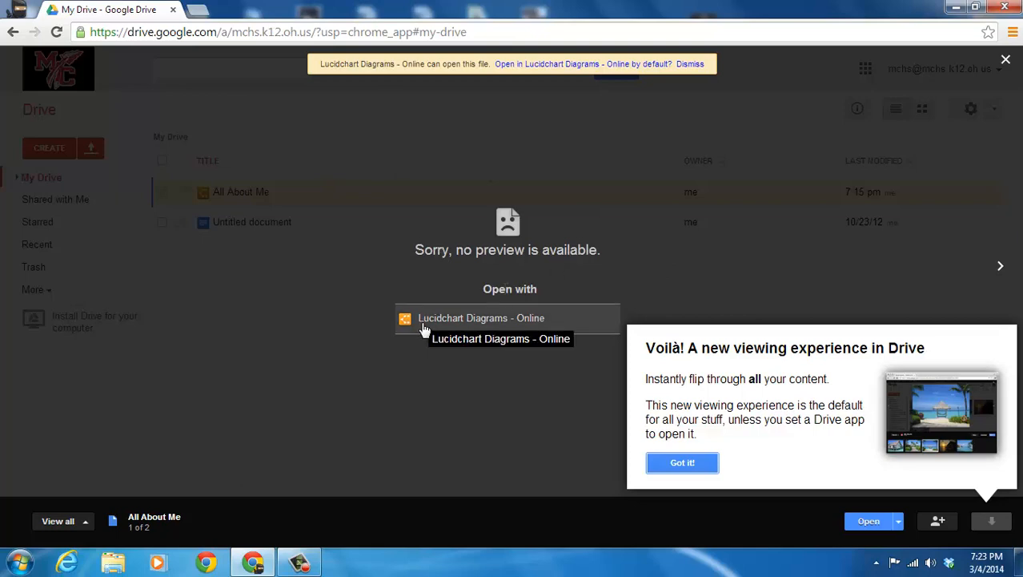
left_click(466, 319)
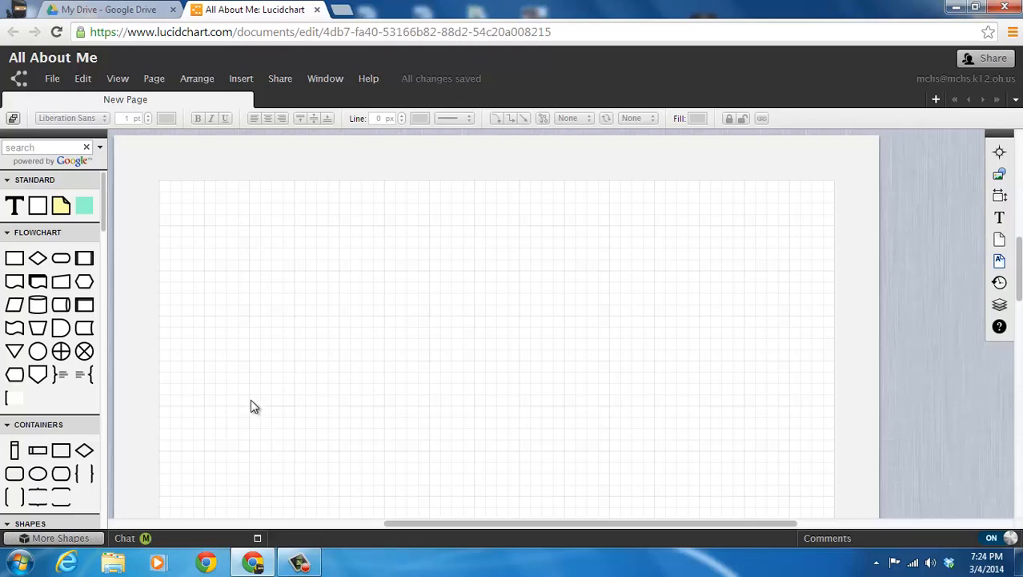
Step: Change the page orientation to Landscape in the page layout settings
left_click(117, 79)
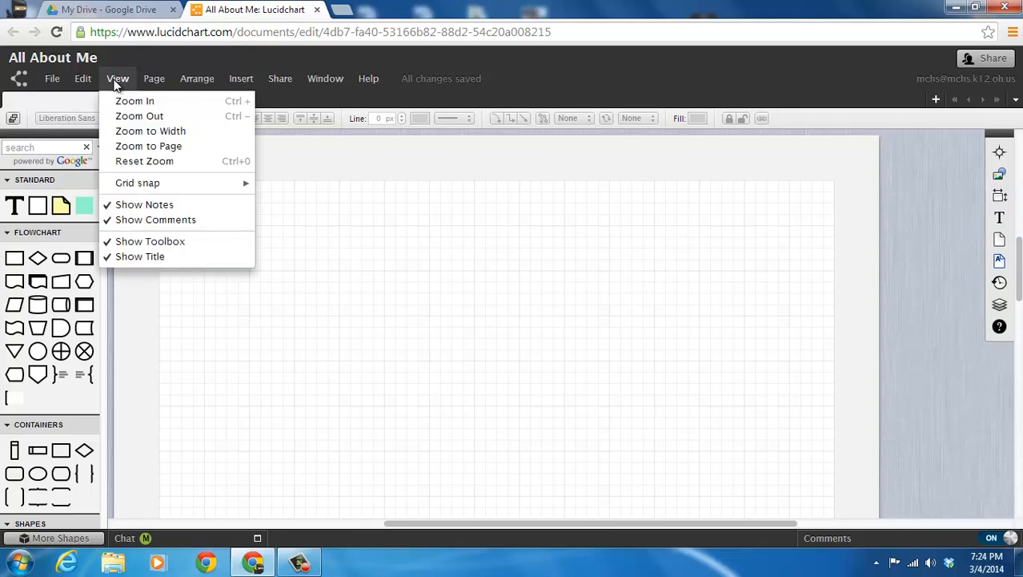
left_click(120, 151)
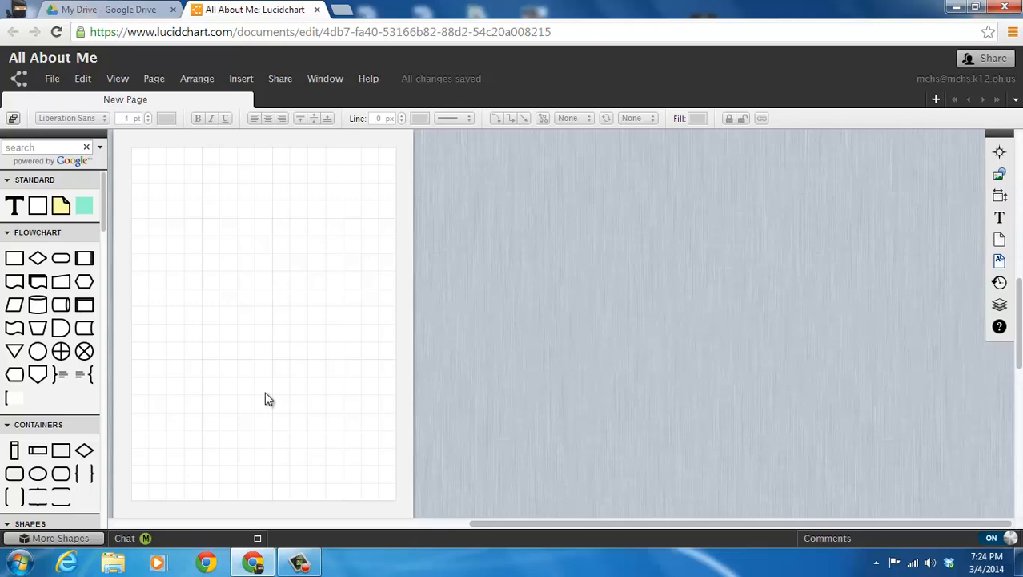
left_click(53, 79)
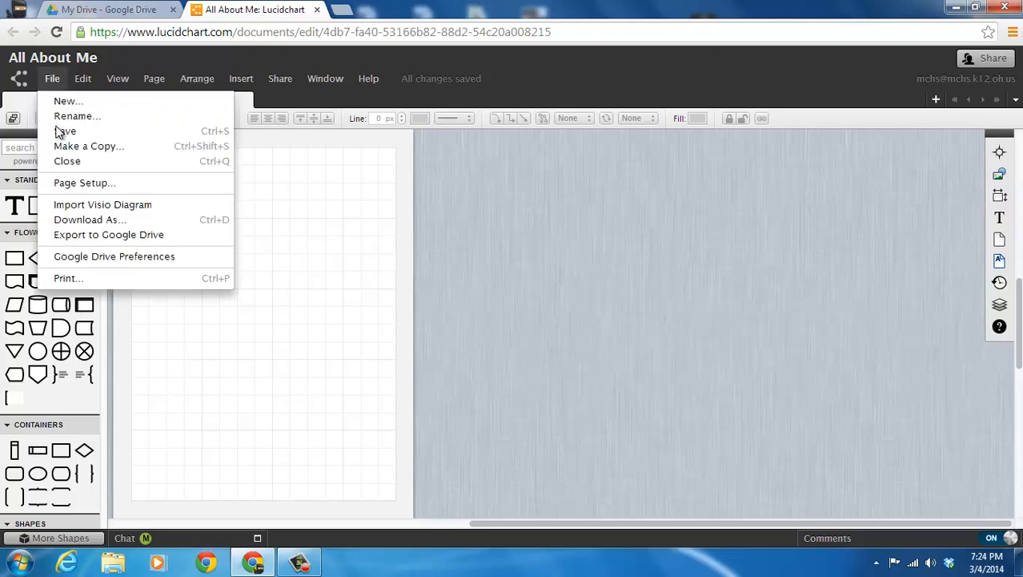
left_click(107, 184)
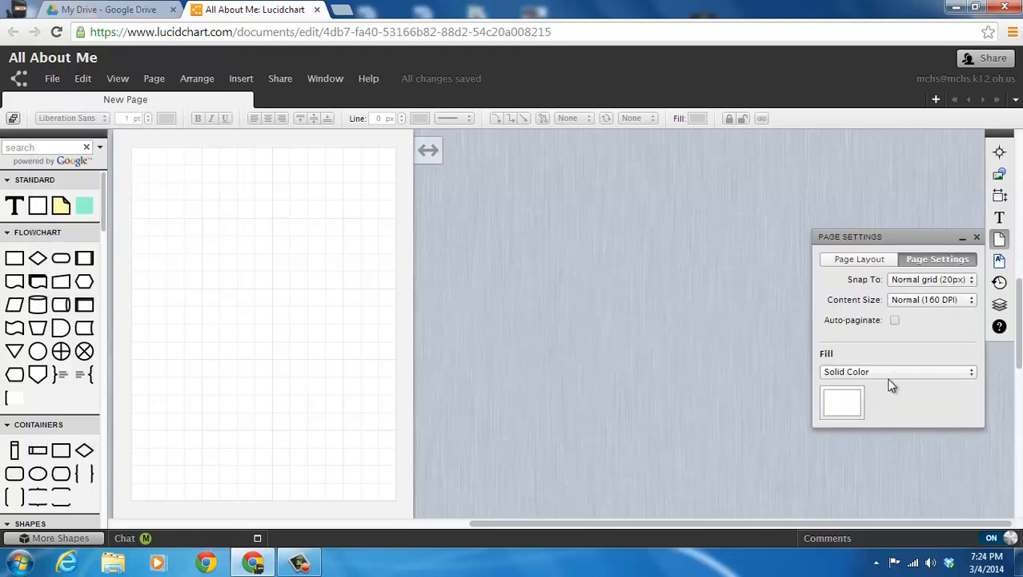
left_click(976, 238)
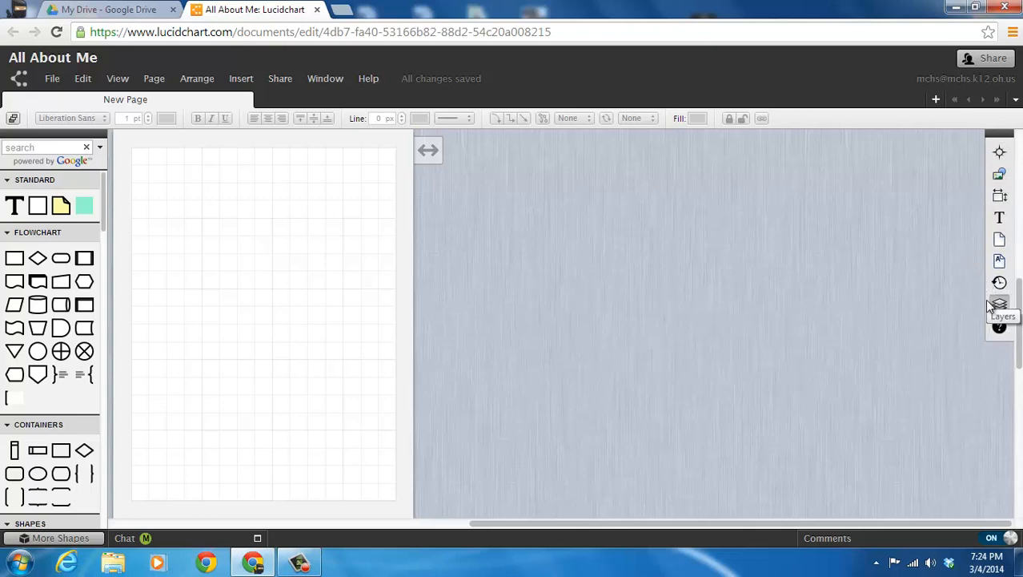
left_click(999, 242)
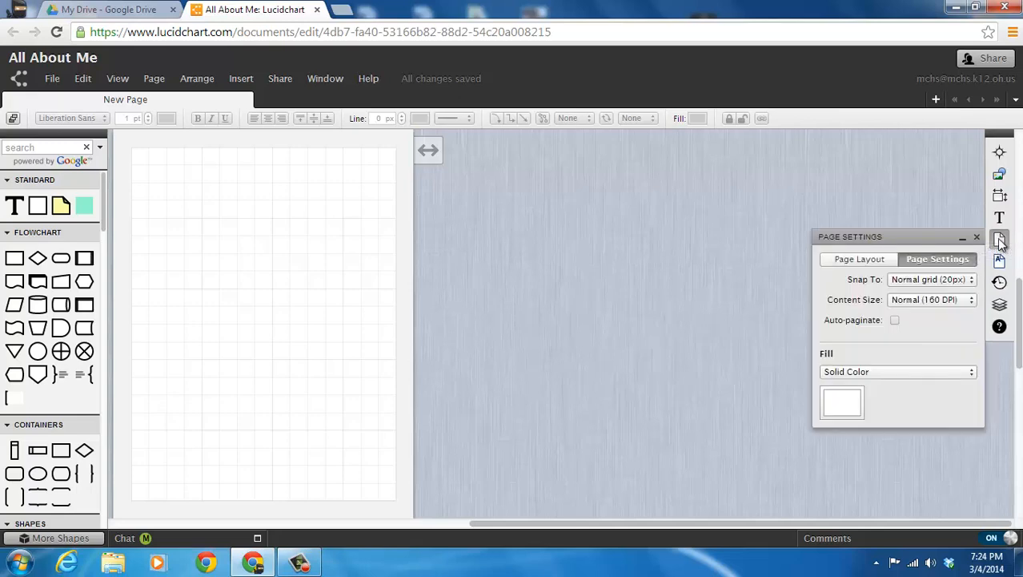
left_click(857, 261)
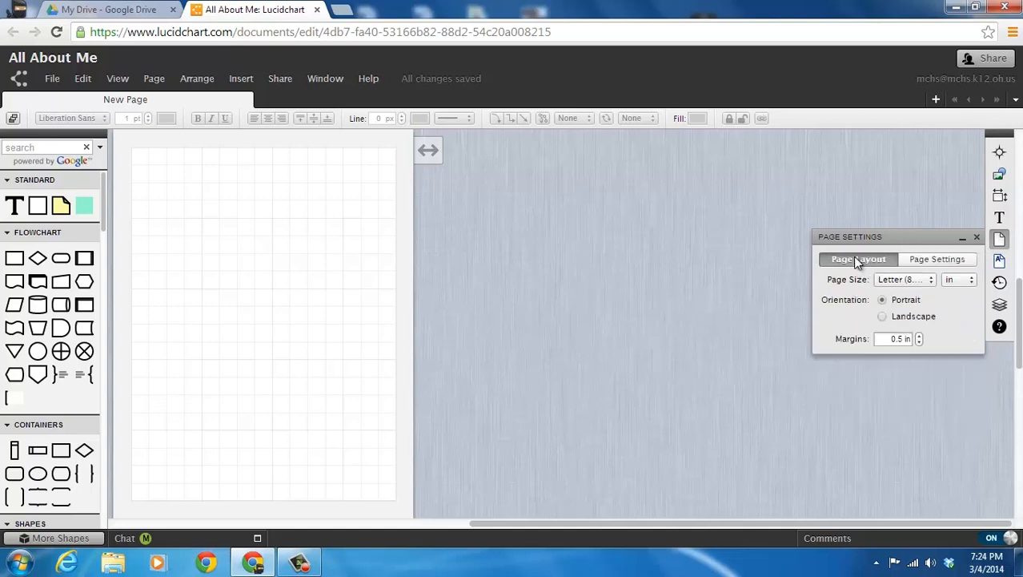
left_click(941, 261)
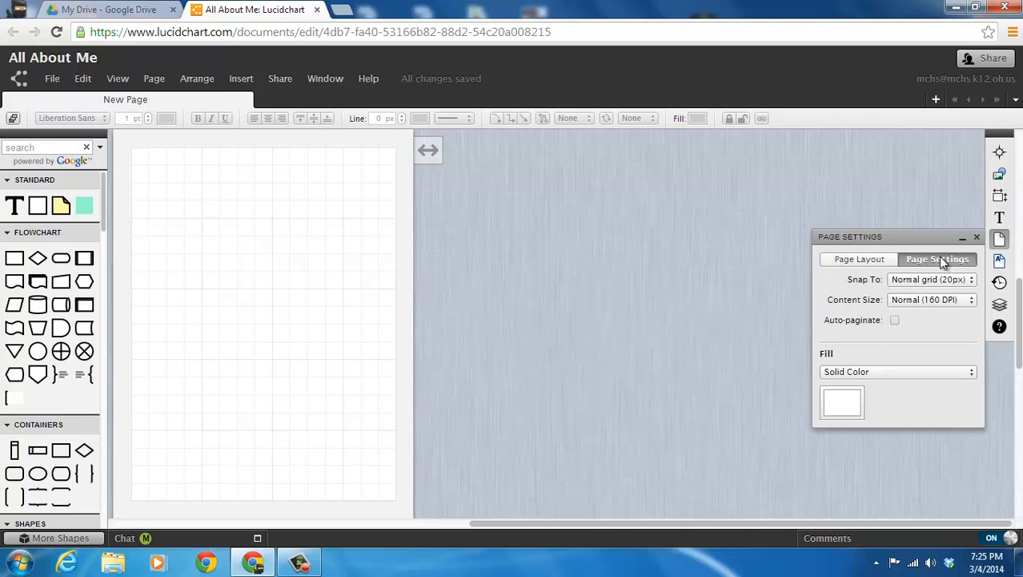
left_click(876, 261)
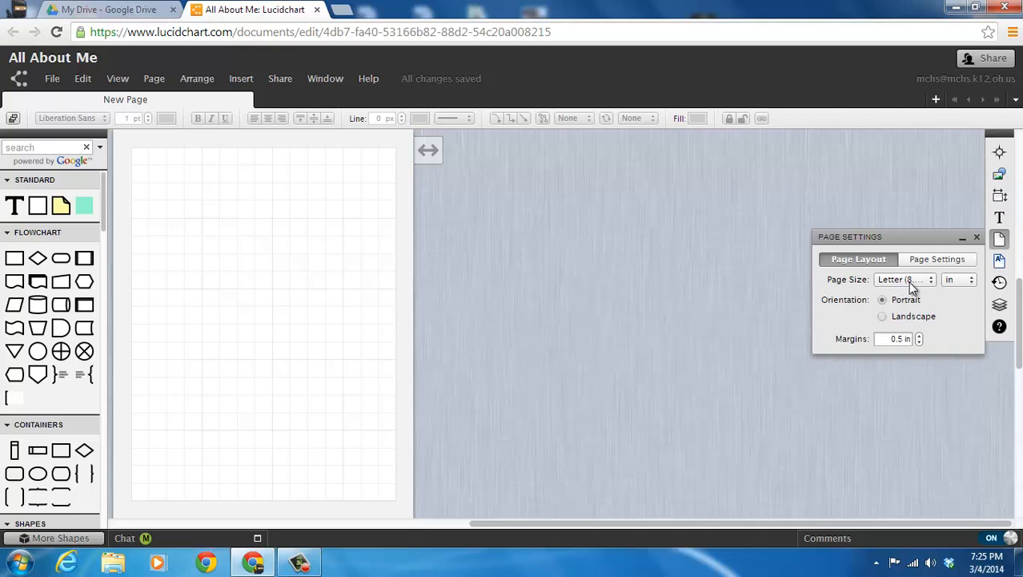
left_click(884, 318)
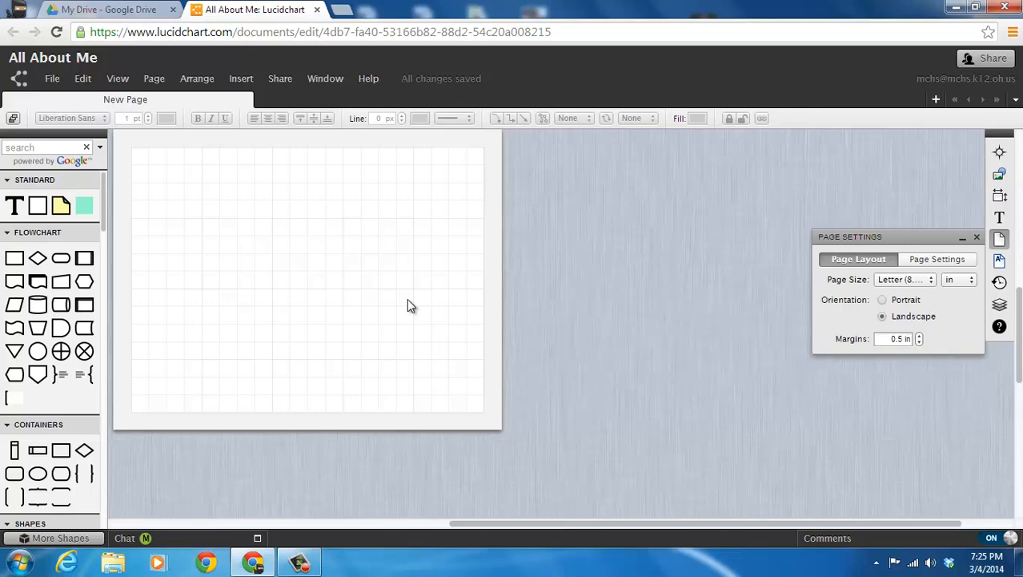
left_click(50, 79)
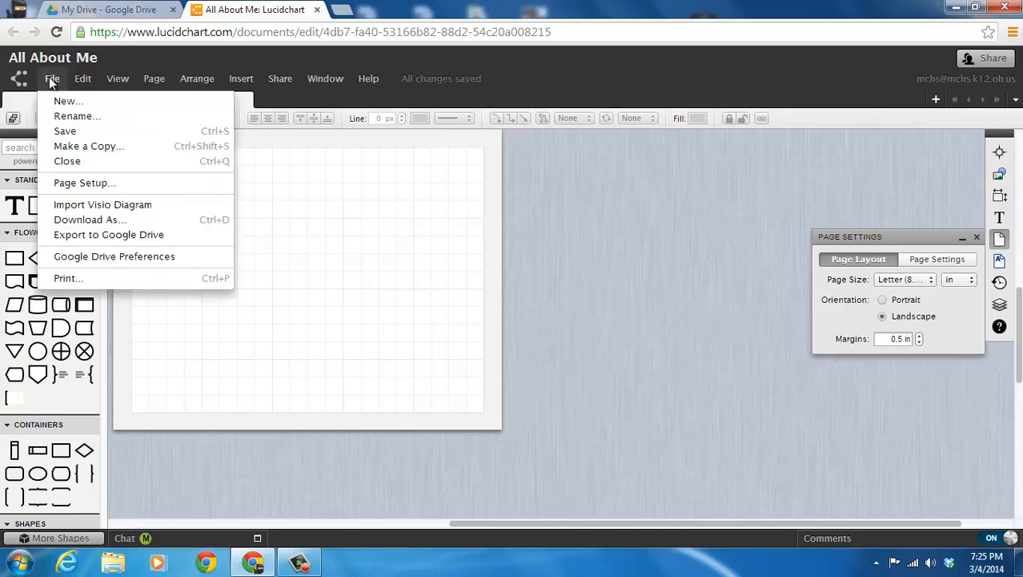
left_click(83, 79)
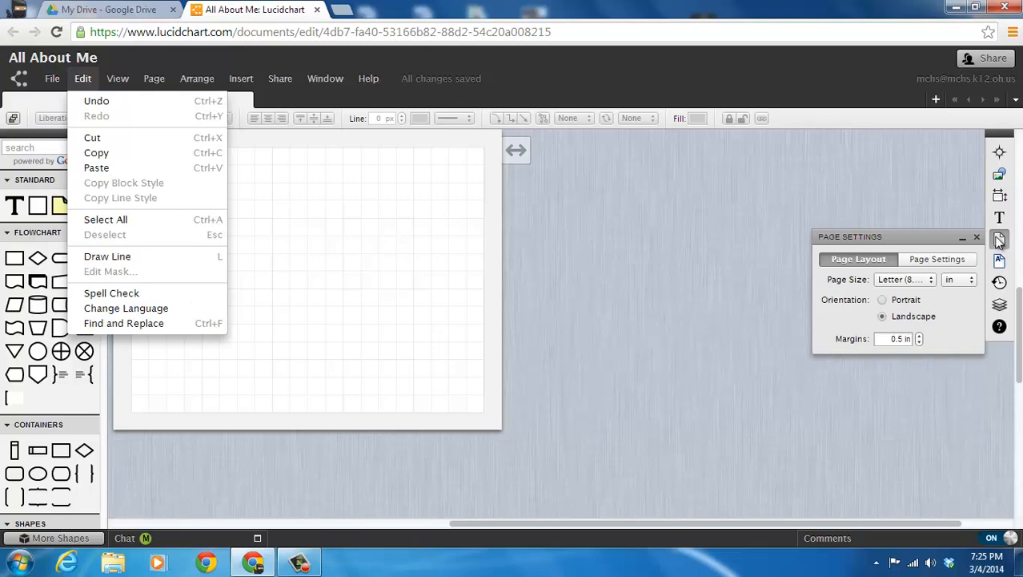
left_click(118, 78)
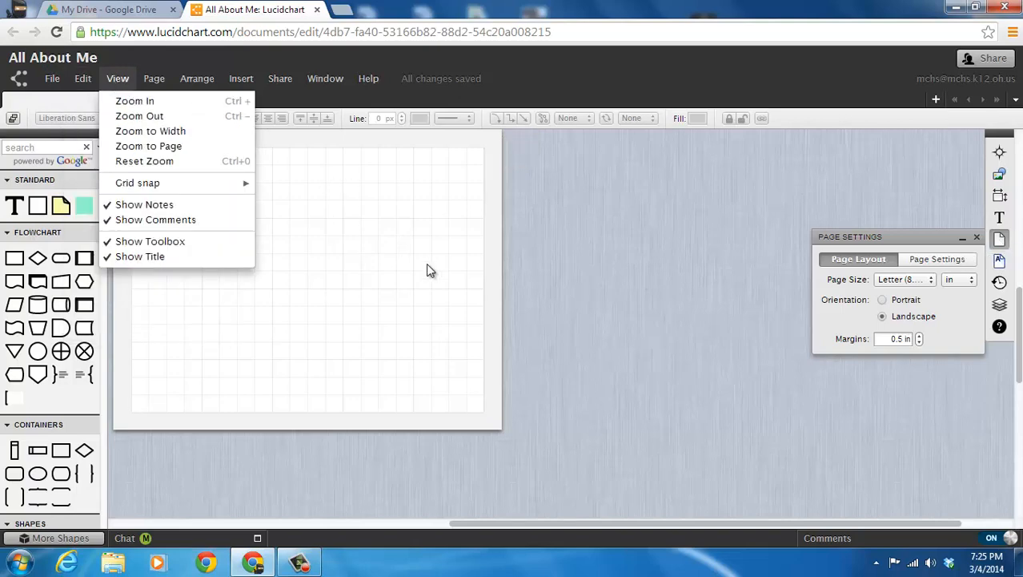
left_click(451, 267)
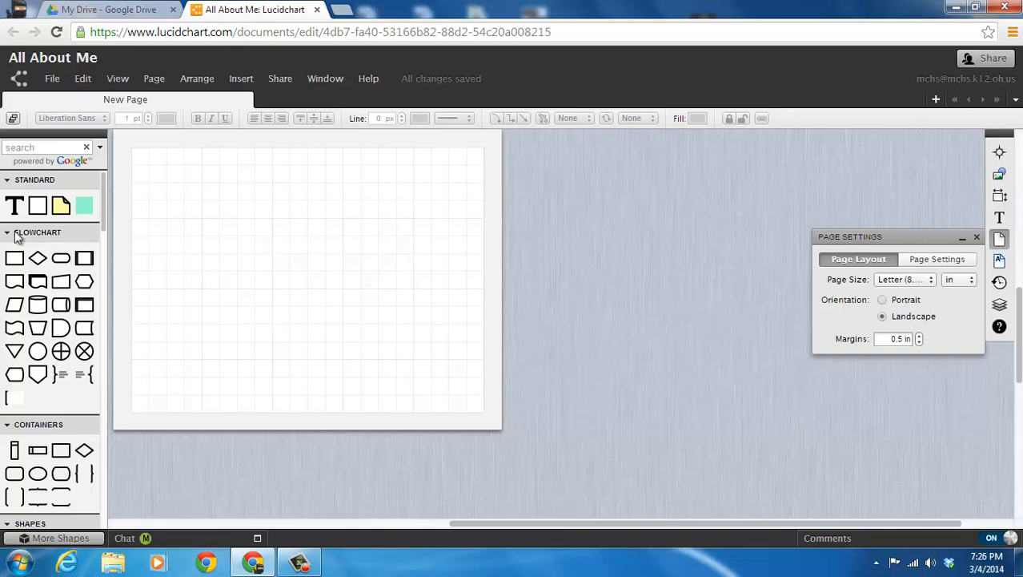
Step: Place a standard text block near the top centre of the page
mouse_move(16, 206)
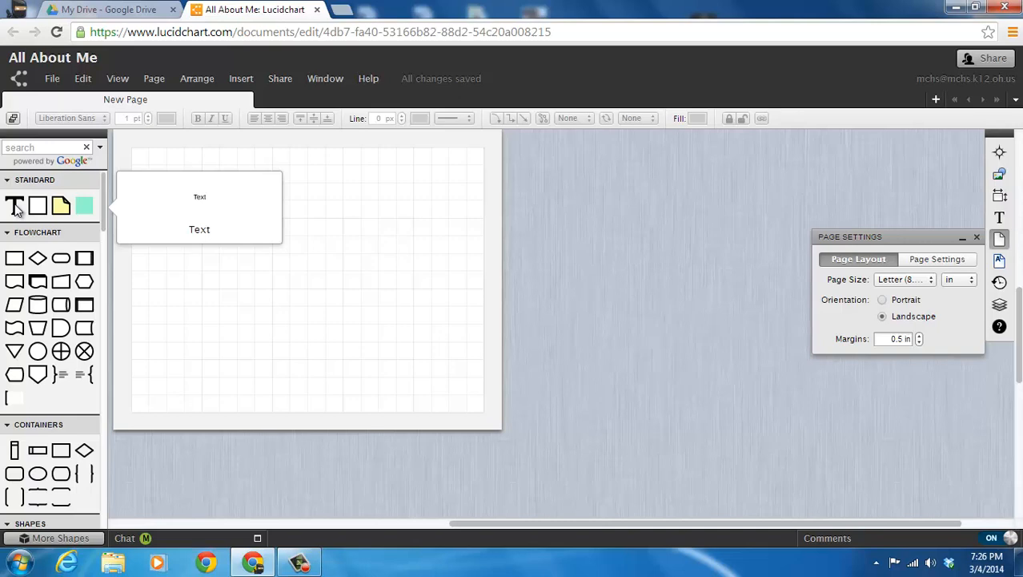
left_click_drag(16, 207, 285, 176)
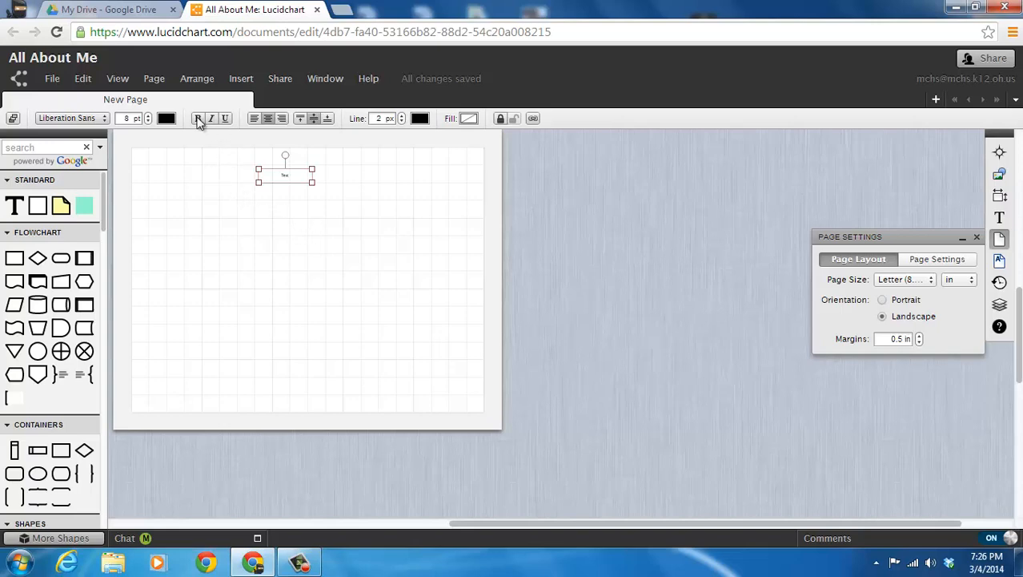
Step: Replace the text block's placeholder with "All About Me" and enter the author's name on a second line
left_click(117, 80)
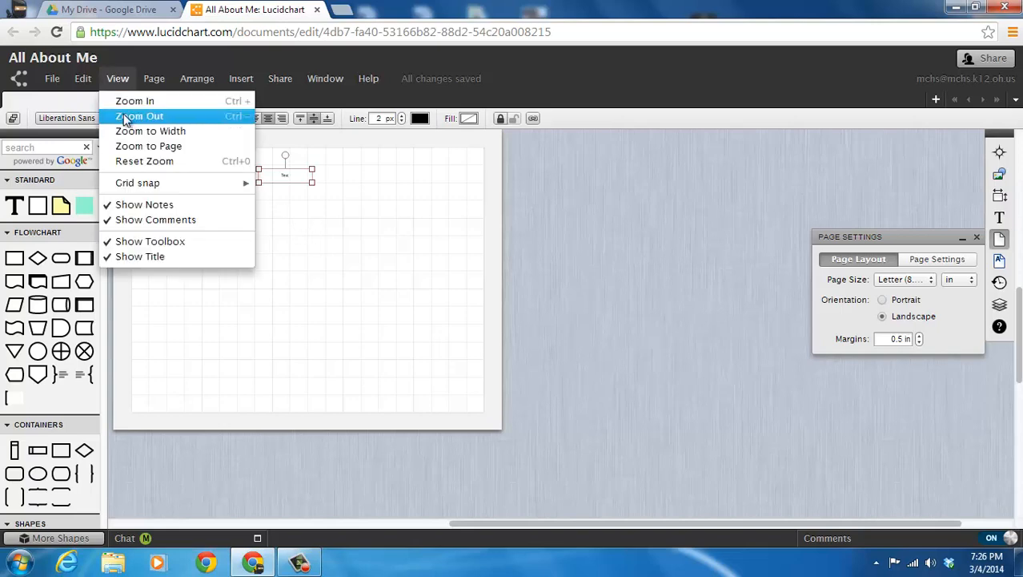
left_click(121, 101)
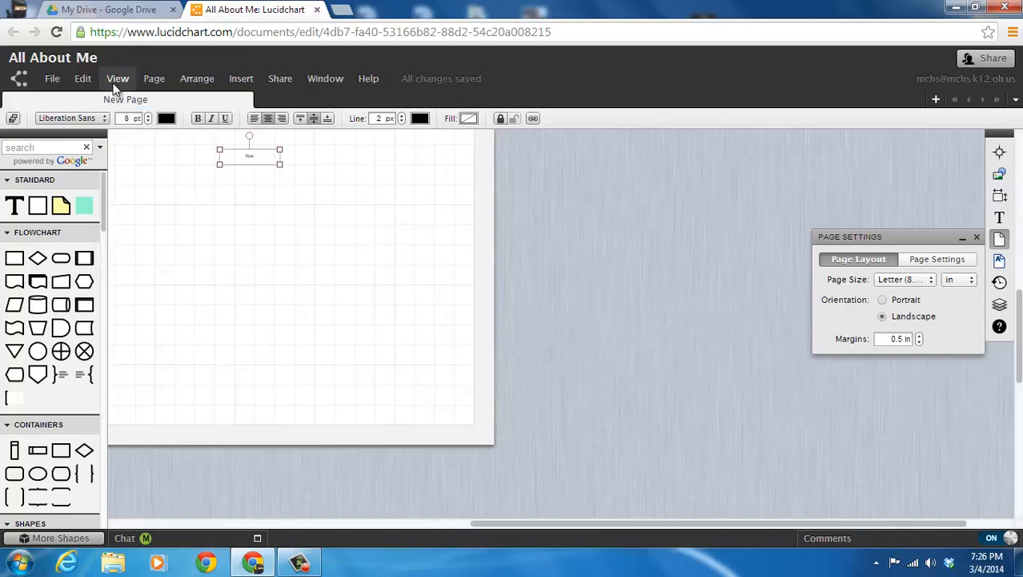
left_click(116, 80)
left_click(120, 101)
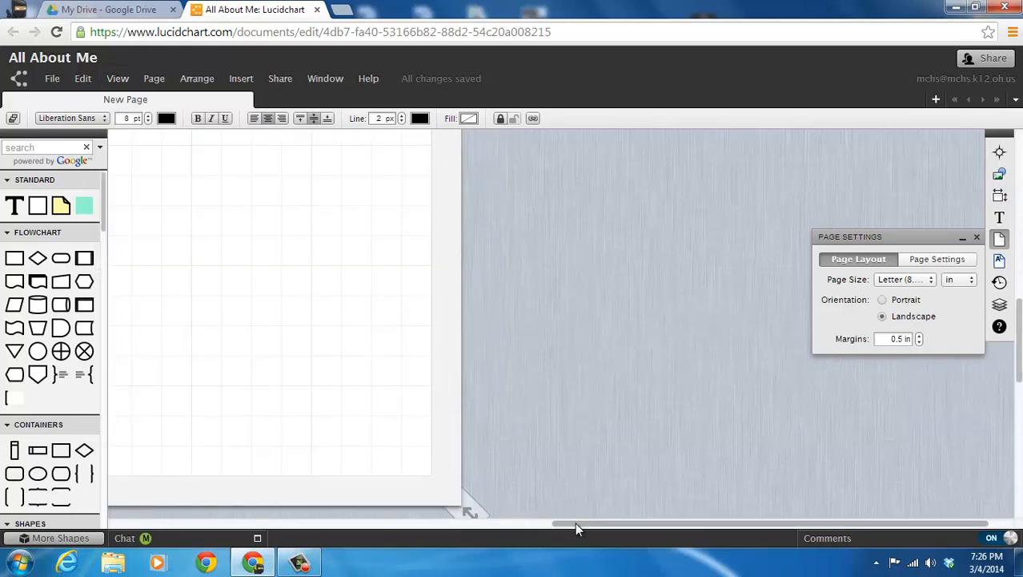
left_click_drag(575, 522, 375, 534)
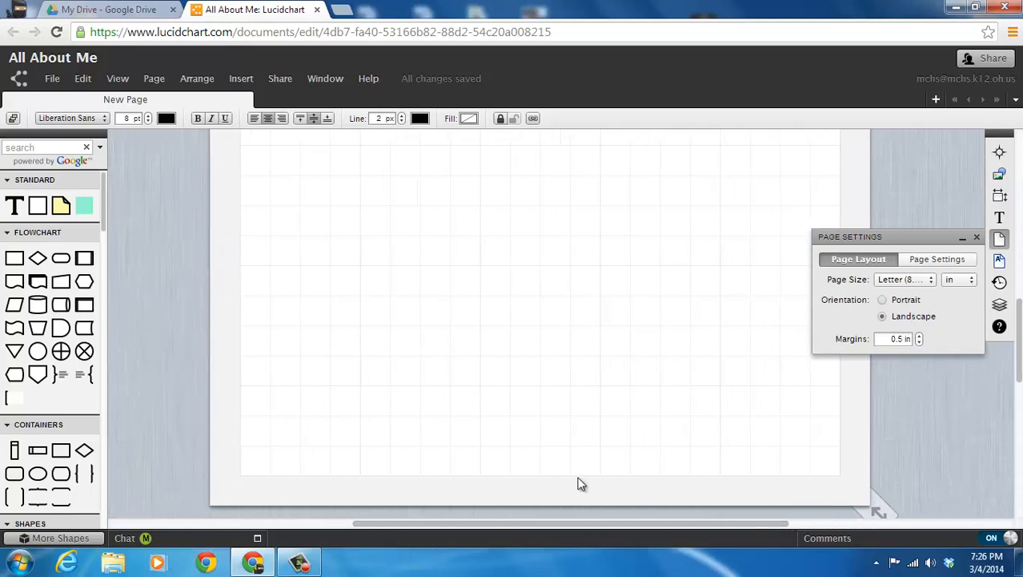
left_click_drag(1019, 364, 1017, 332)
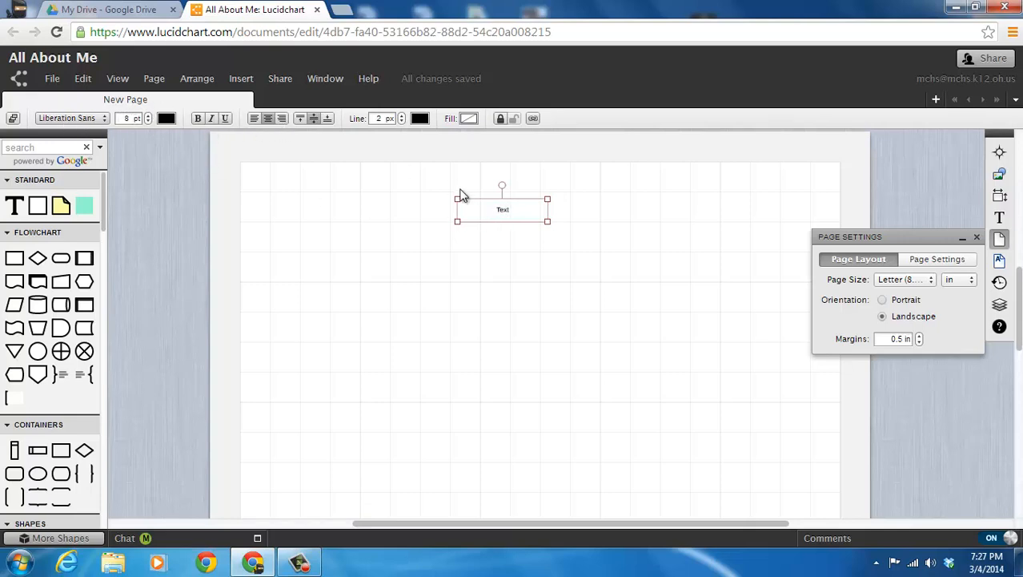
double_click(504, 209)
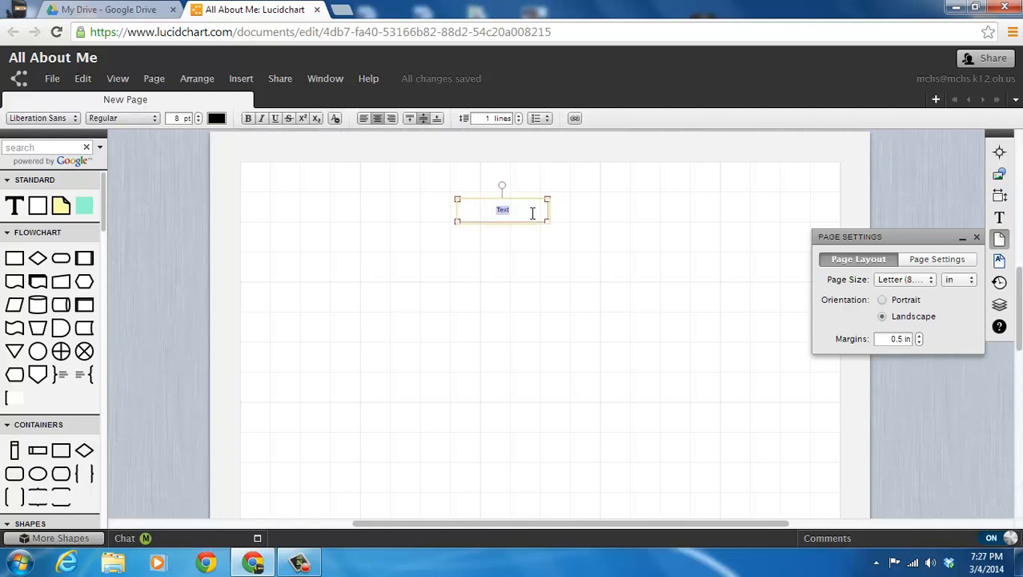
key("BackSpace")
type("All ABo")
key("BackSpace")
key("BackSpace")
type("bout Me")
key("Return")
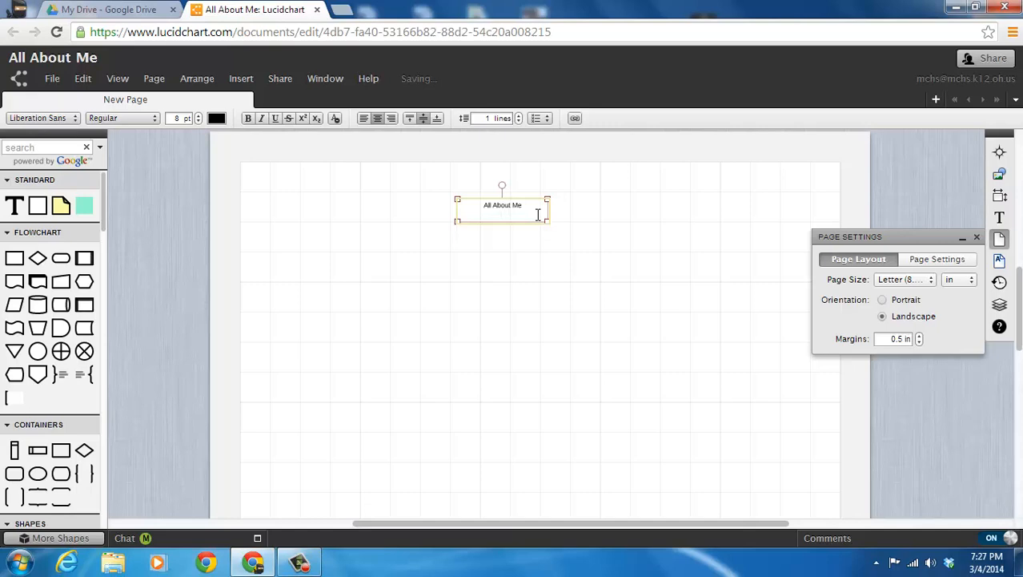
type("Mrs. Schuerman")
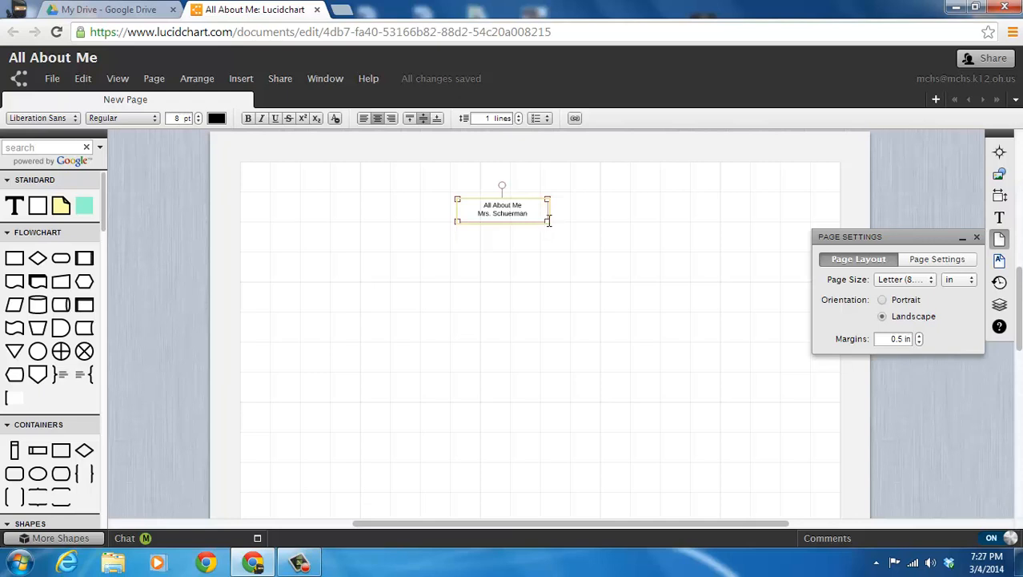
left_click_drag(548, 221, 599, 258)
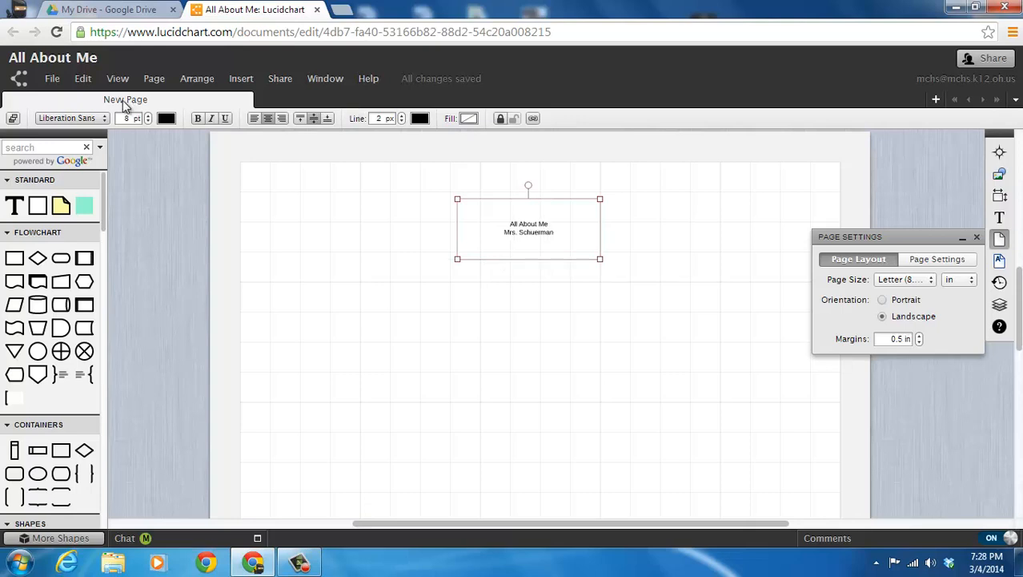
left_click(83, 78)
left_click(96, 100)
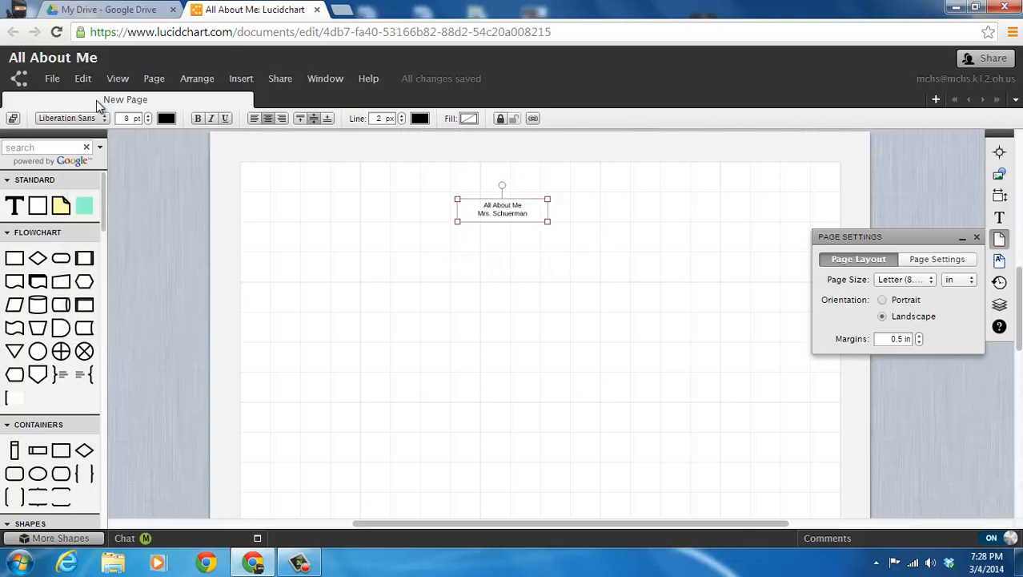
Step: Format both lines of the title text in the Komika Hand font at 10 pt
double_click(491, 205)
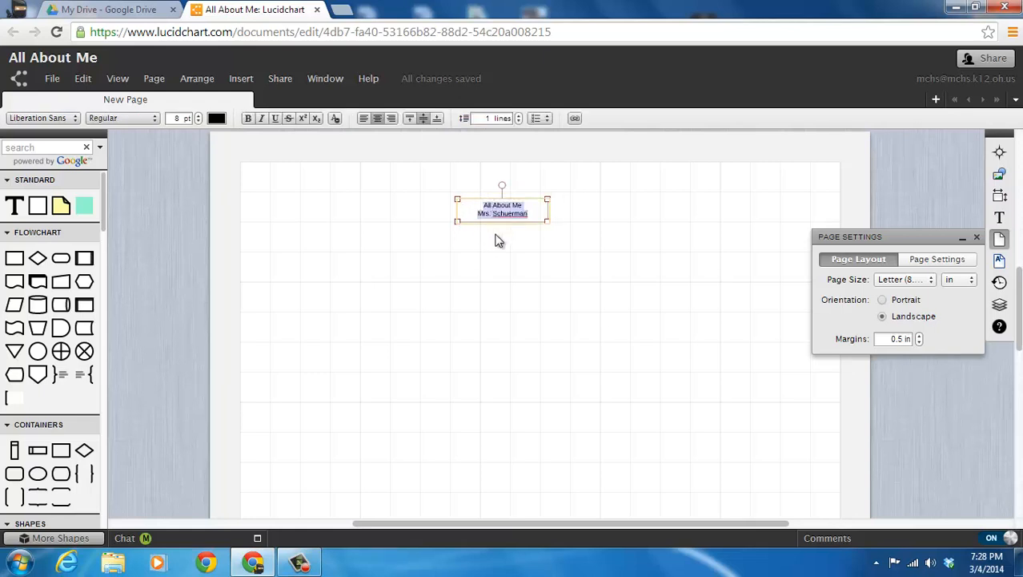
left_click(76, 120)
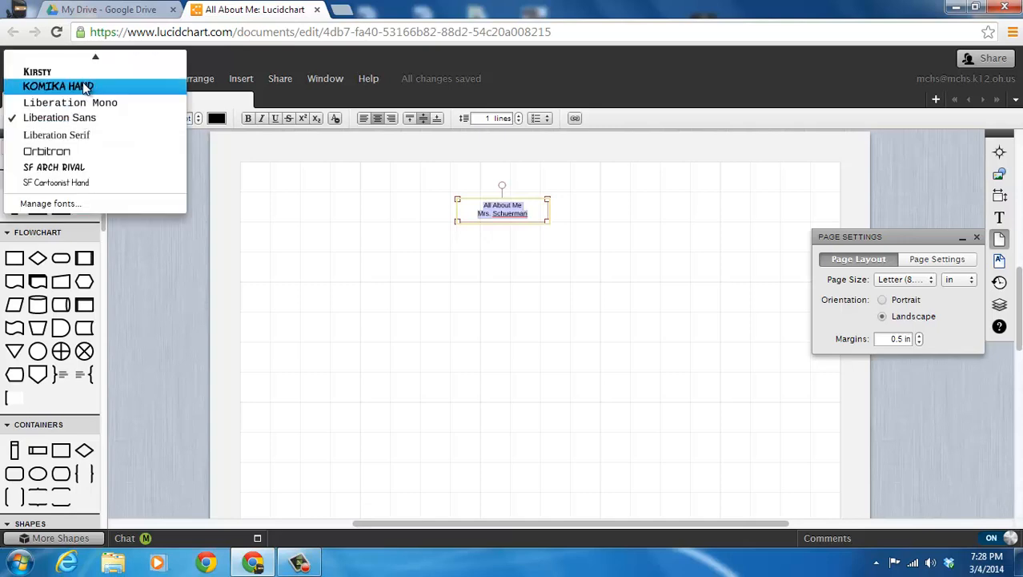
left_click(86, 88)
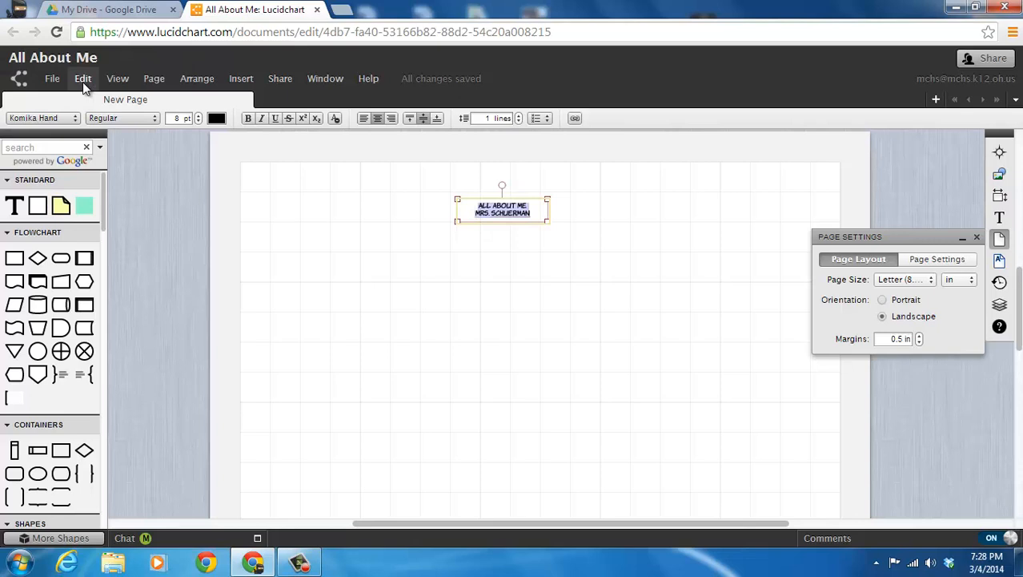
left_click(199, 117)
left_click(200, 117)
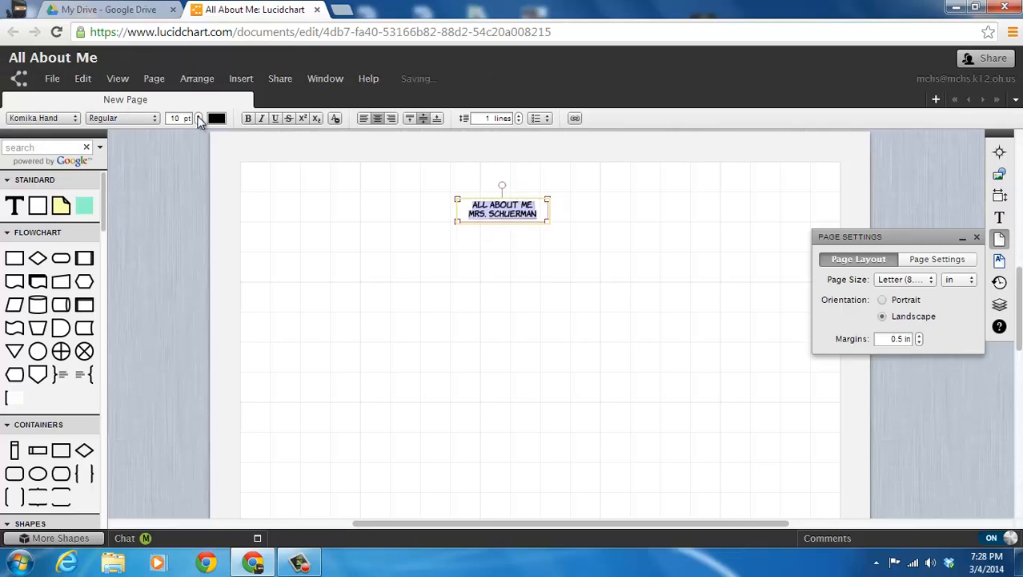
Step: Increase the title text to 16 pt and widen its text block so each line fits without wrapping
left_click(200, 117)
left_click(199, 117)
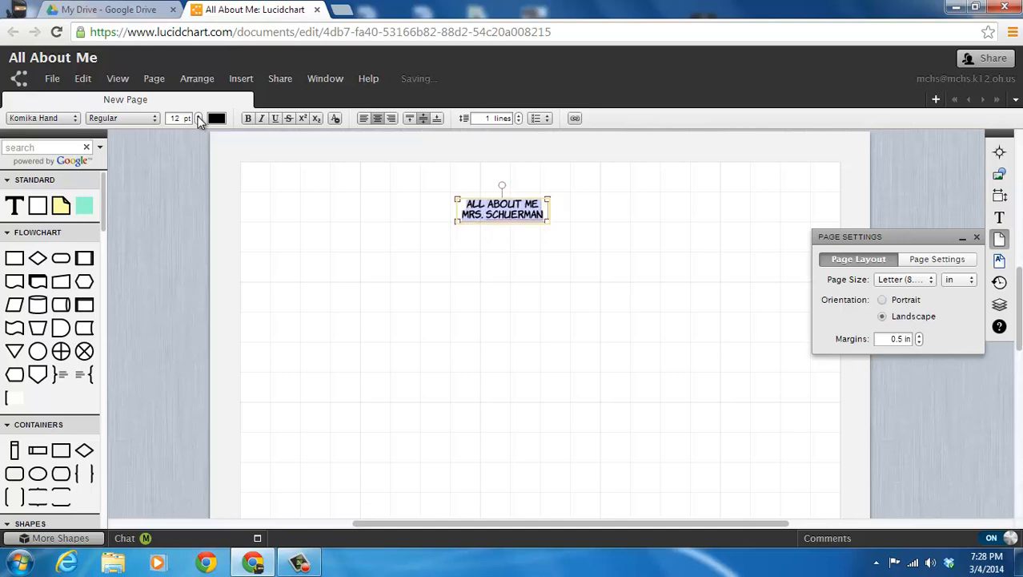
left_click(199, 117)
left_click(199, 117)
left_click(199, 117)
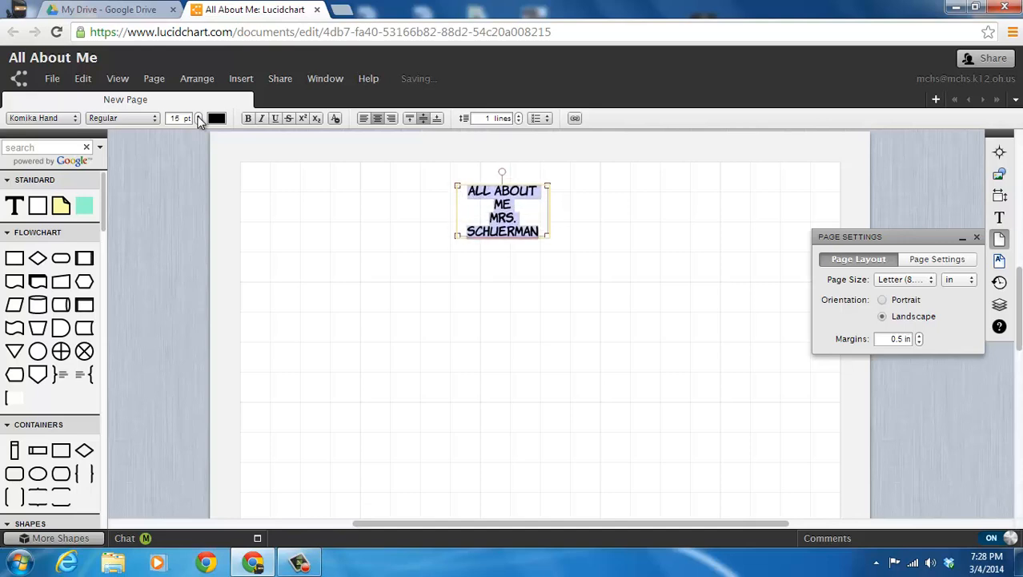
left_click(199, 116)
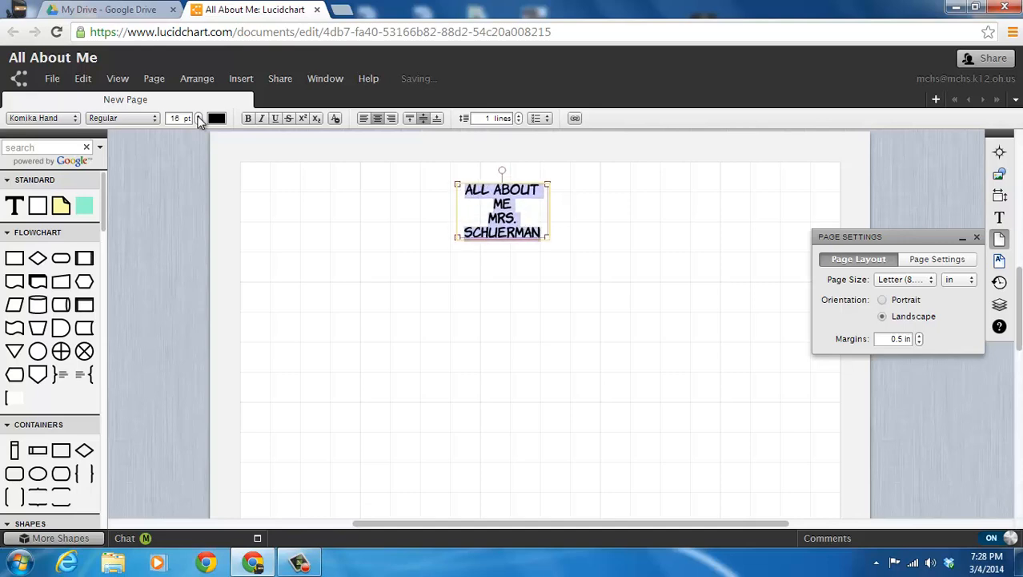
left_click(547, 236)
left_click_drag(550, 237, 601, 237)
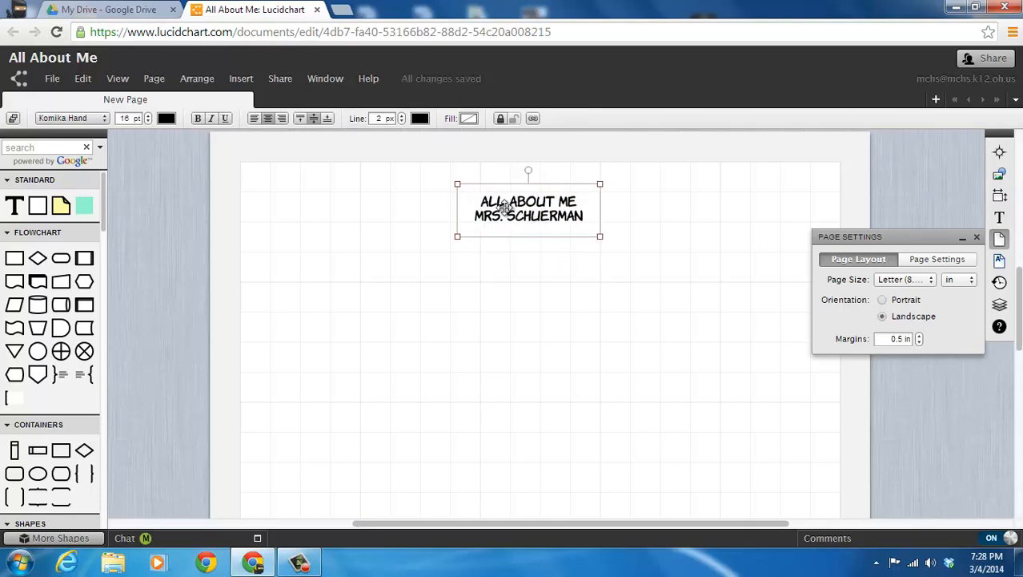
left_click(166, 118)
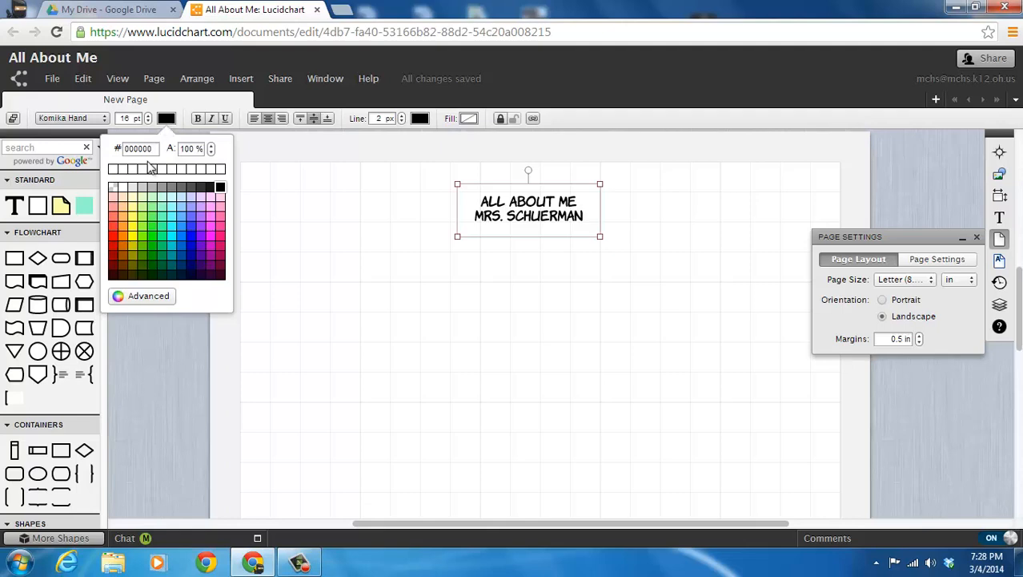
left_click(145, 296)
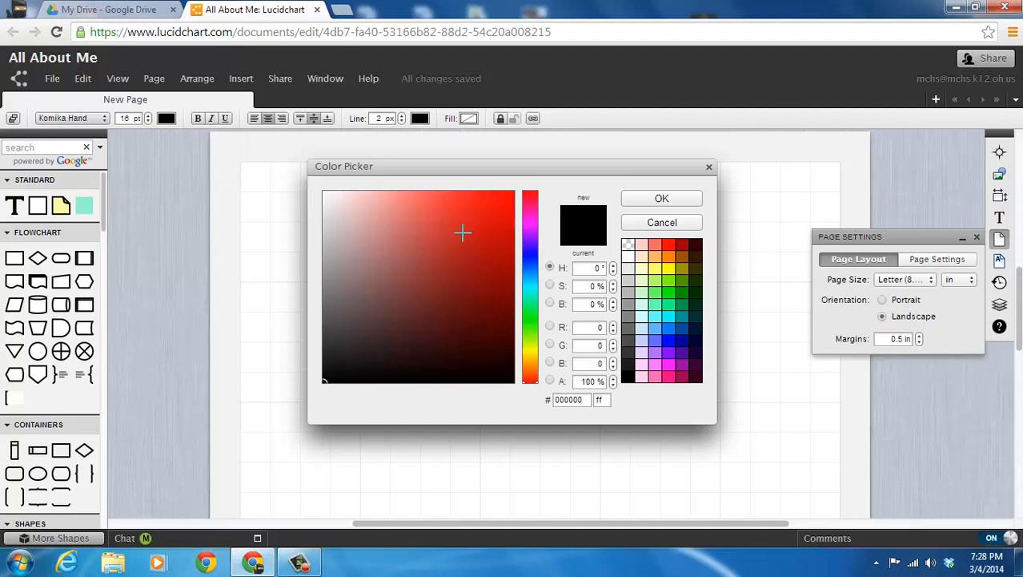
left_click(656, 224)
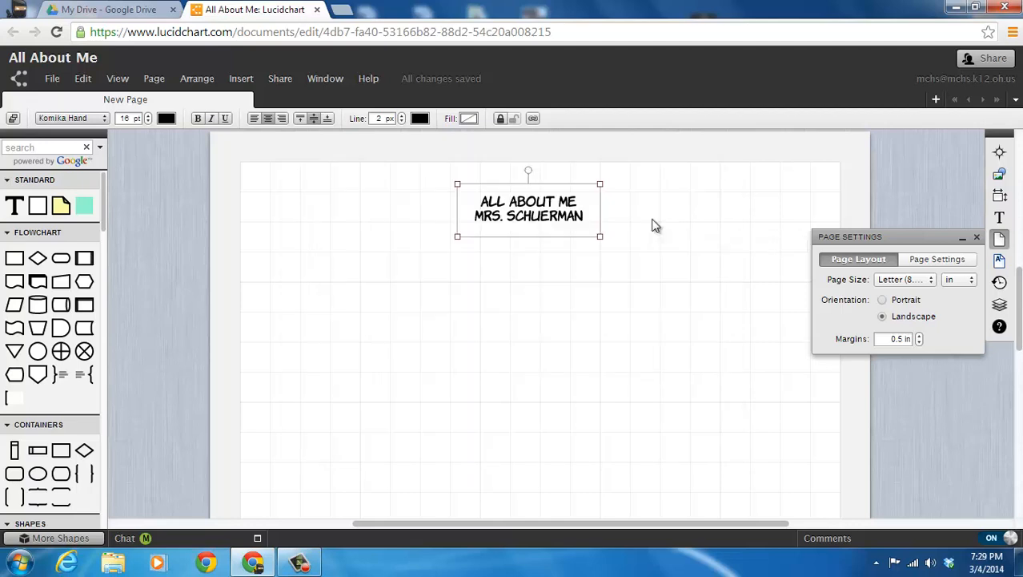
Step: Recolour both lines of the title text red (ff3333) and deselect the text block
double_click(487, 206)
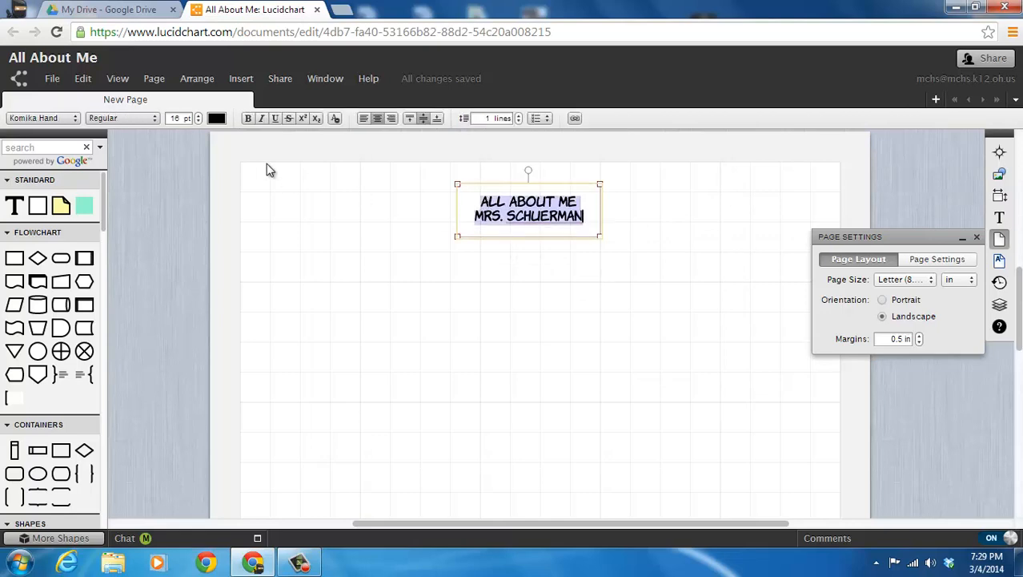
left_click(218, 119)
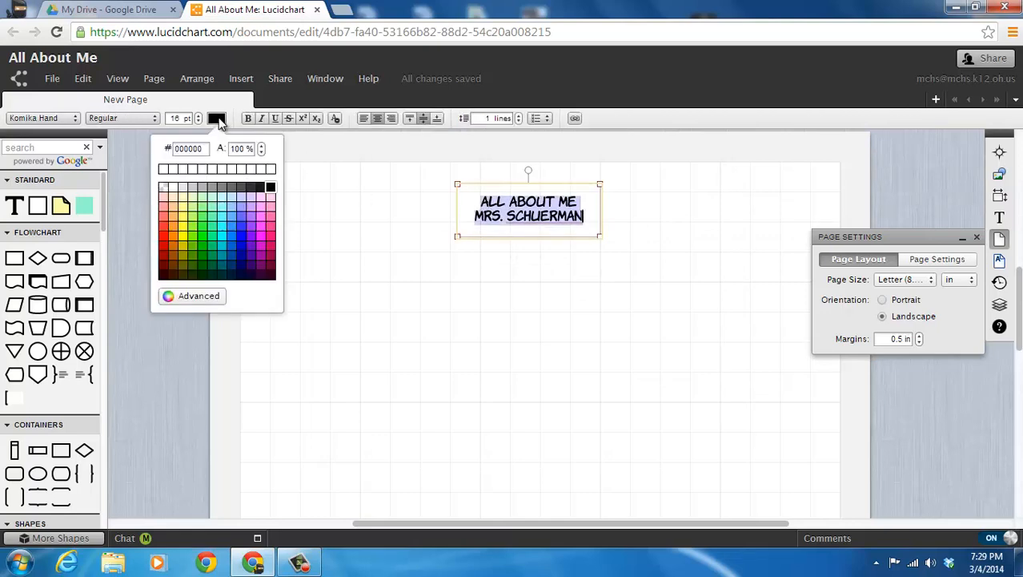
left_click(163, 226)
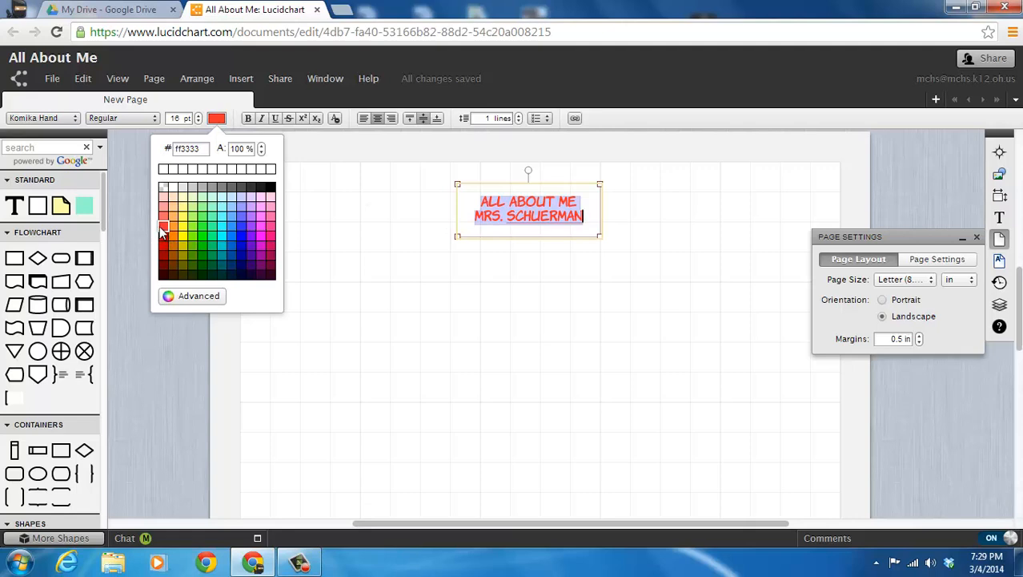
left_click(163, 227)
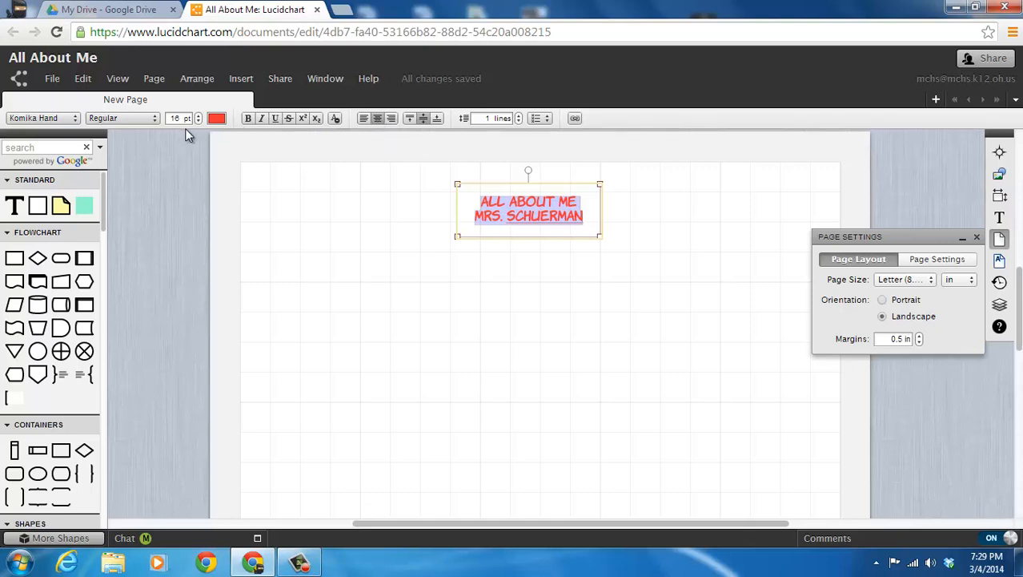
left_click(423, 243)
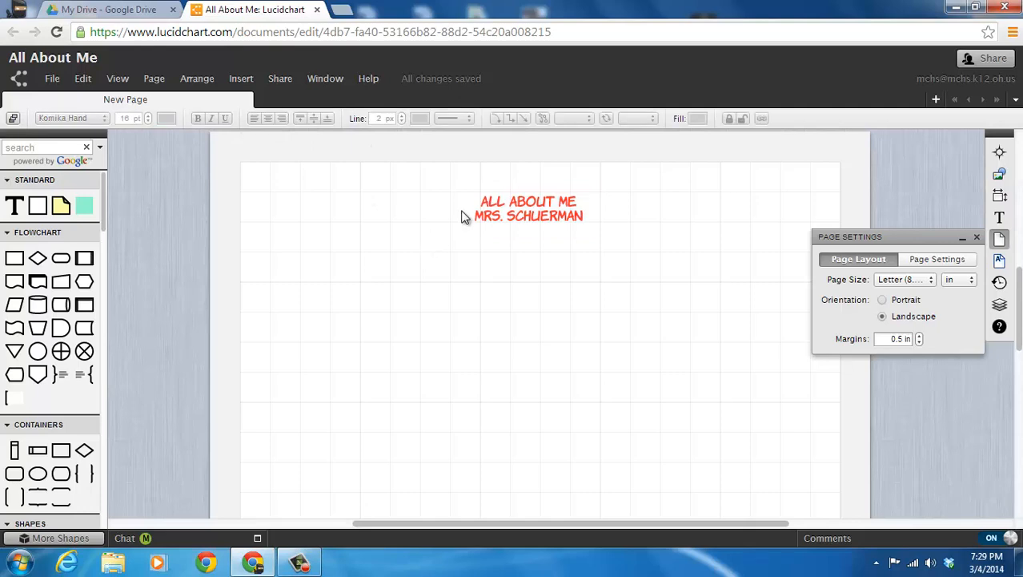
Step: Select all the title text again and open the Font Manager from the font choices
left_click(528, 204)
left_click(529, 204)
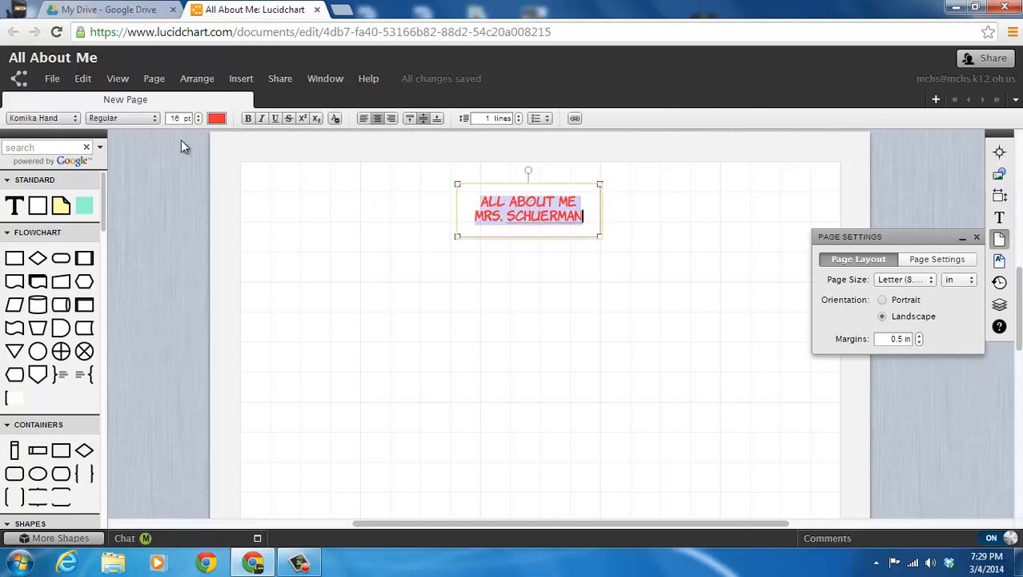
left_click(75, 120)
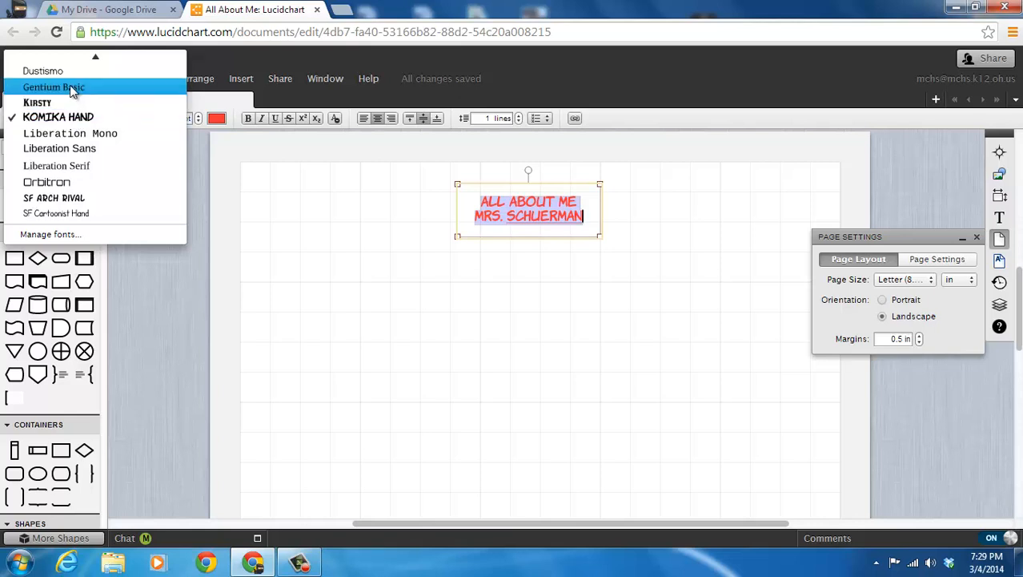
mouse_move(96, 58)
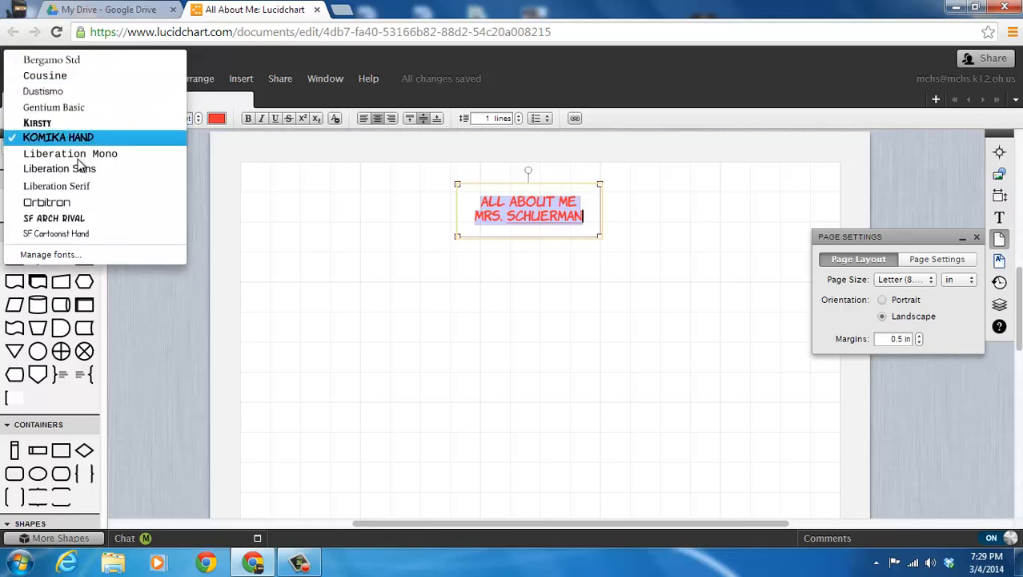
left_click(69, 254)
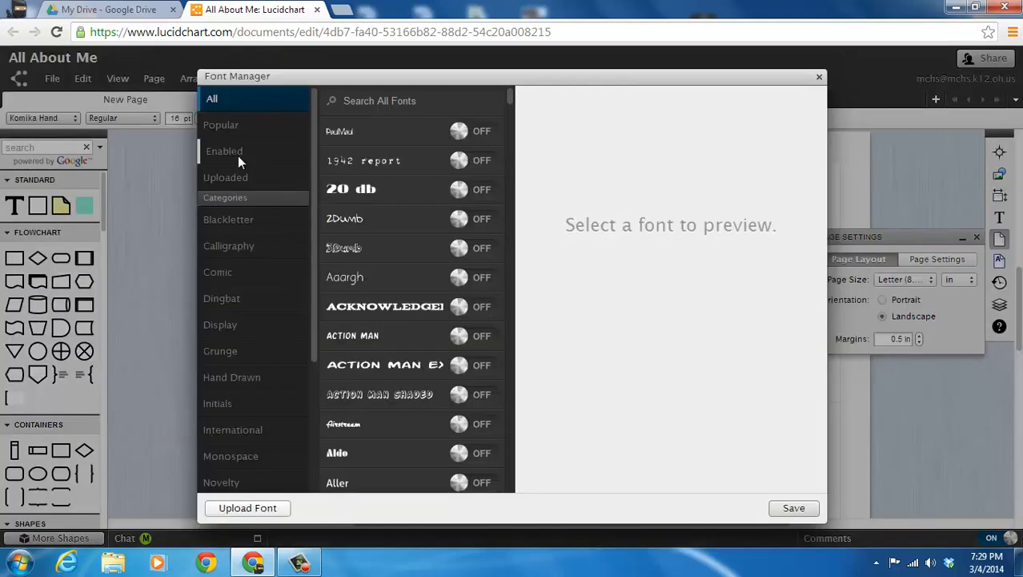
Step: Browse the uploaded, Blackletter, Calligraphy, Comic, Dingbat and Display fonts, and preview the 20 db font
left_click(235, 180)
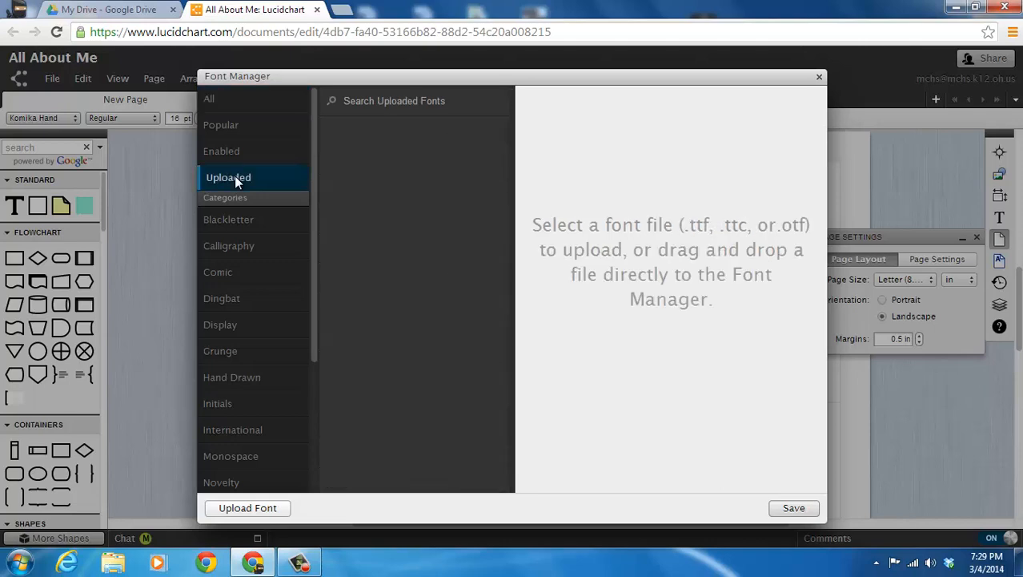
left_click(235, 219)
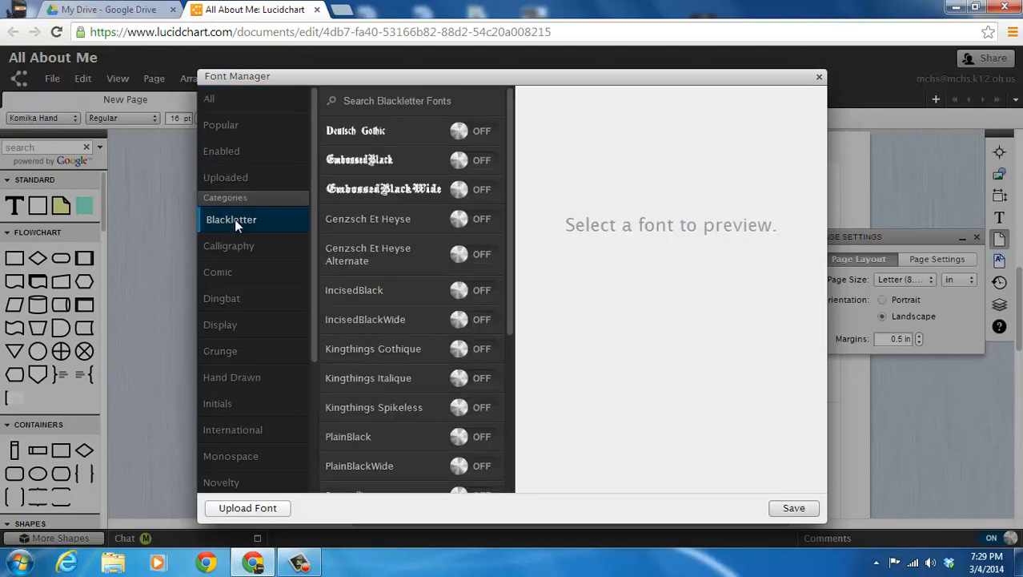
left_click(235, 246)
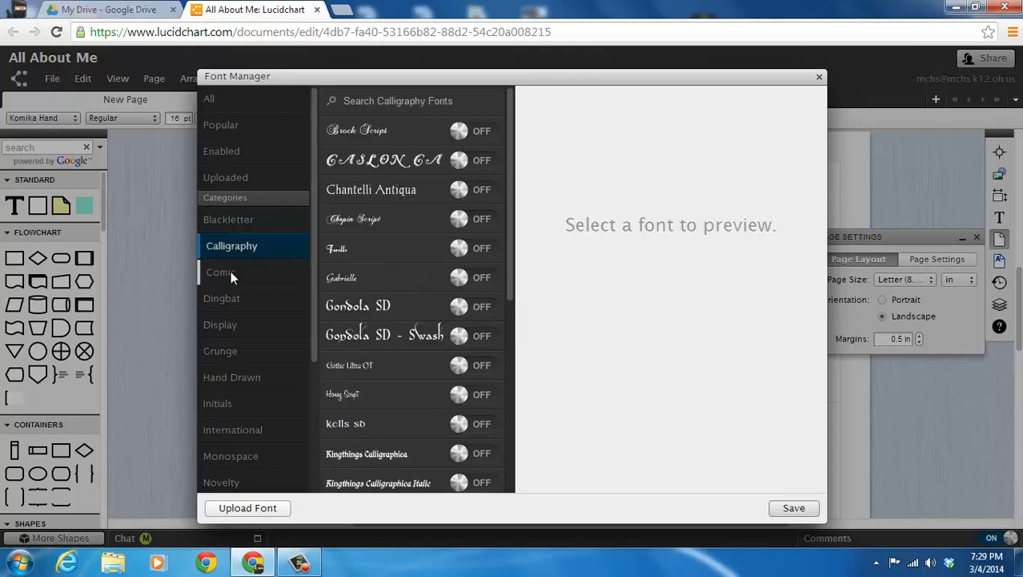
left_click(231, 274)
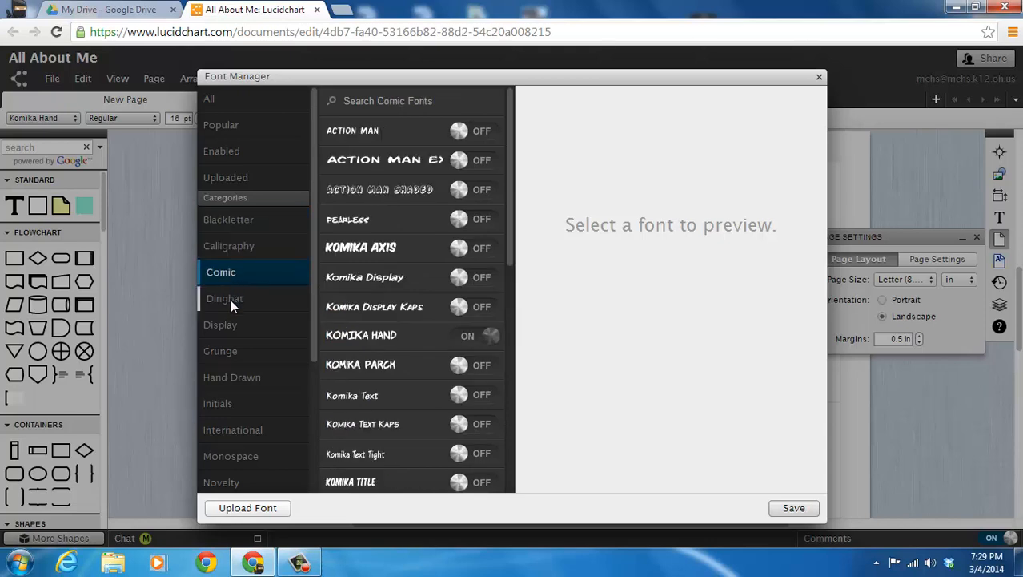
left_click(230, 305)
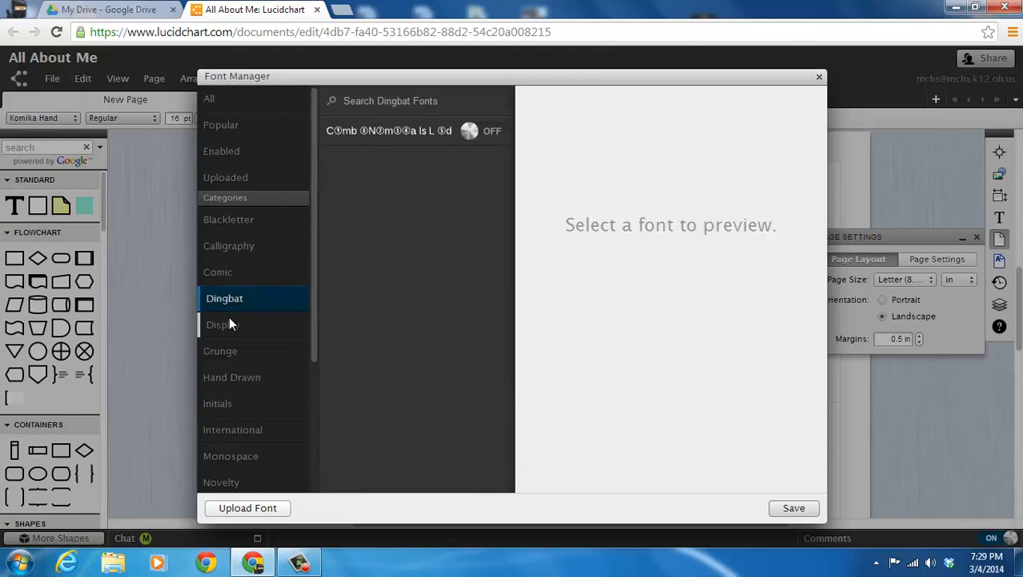
left_click(229, 329)
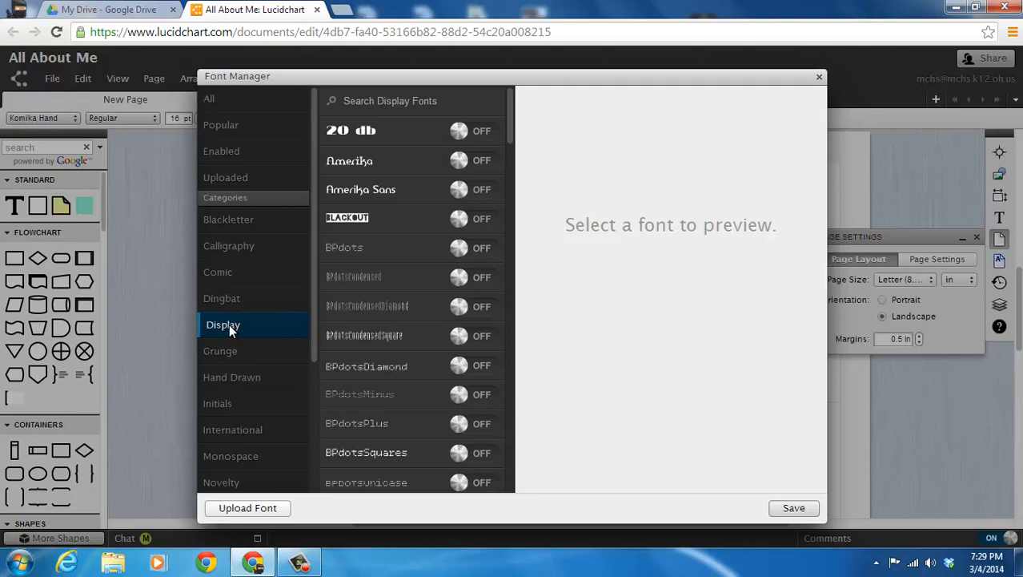
left_click(362, 134)
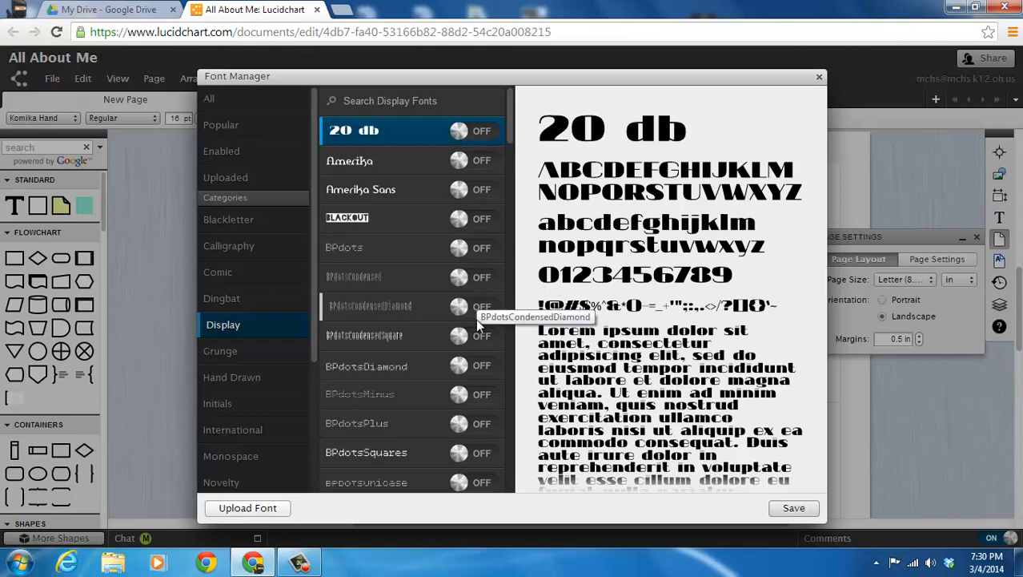
Step: Enable the BPdotsCondensed display font, preview it and save the font selection
left_click(457, 278)
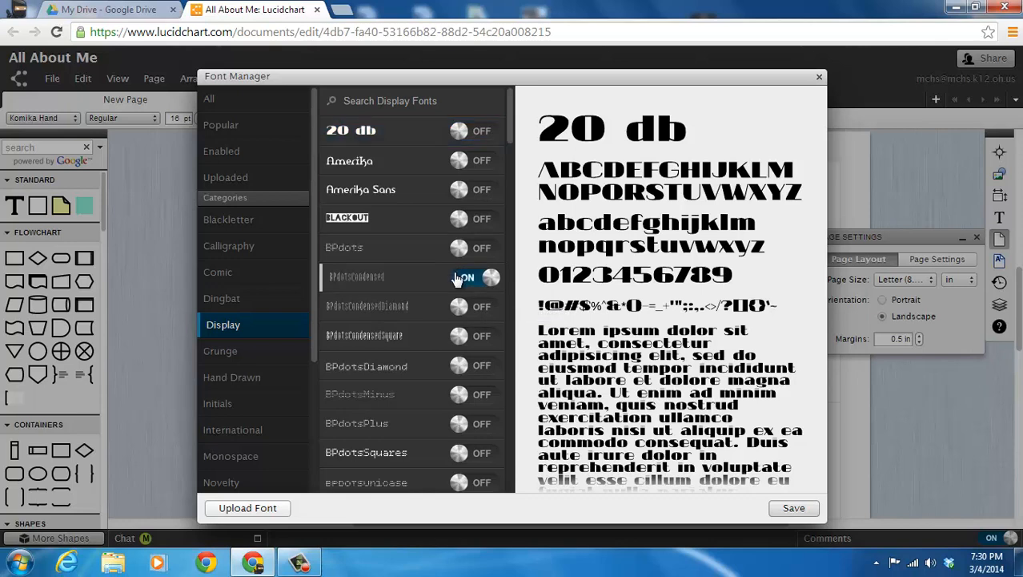
left_click(351, 277)
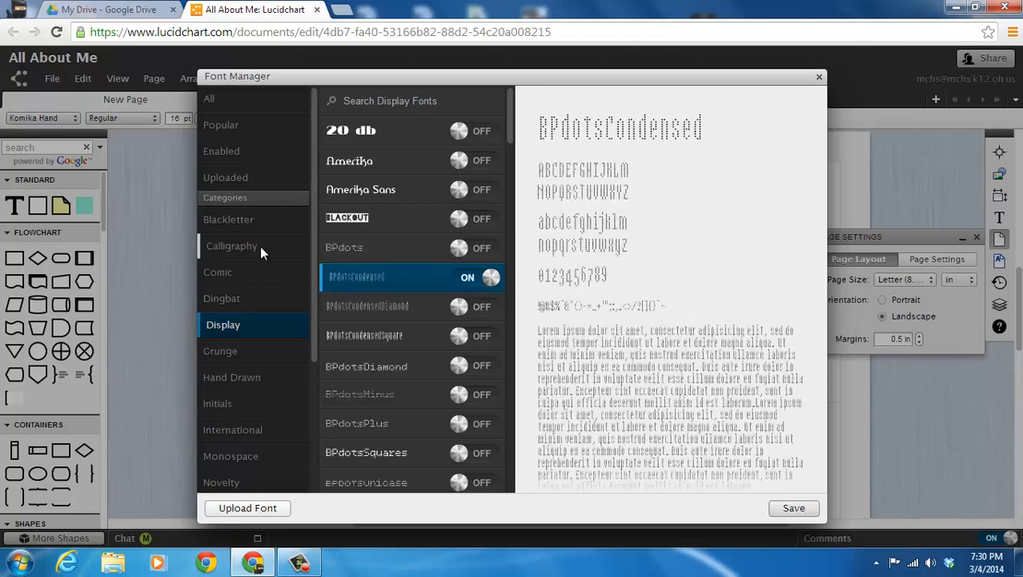
left_click(795, 510)
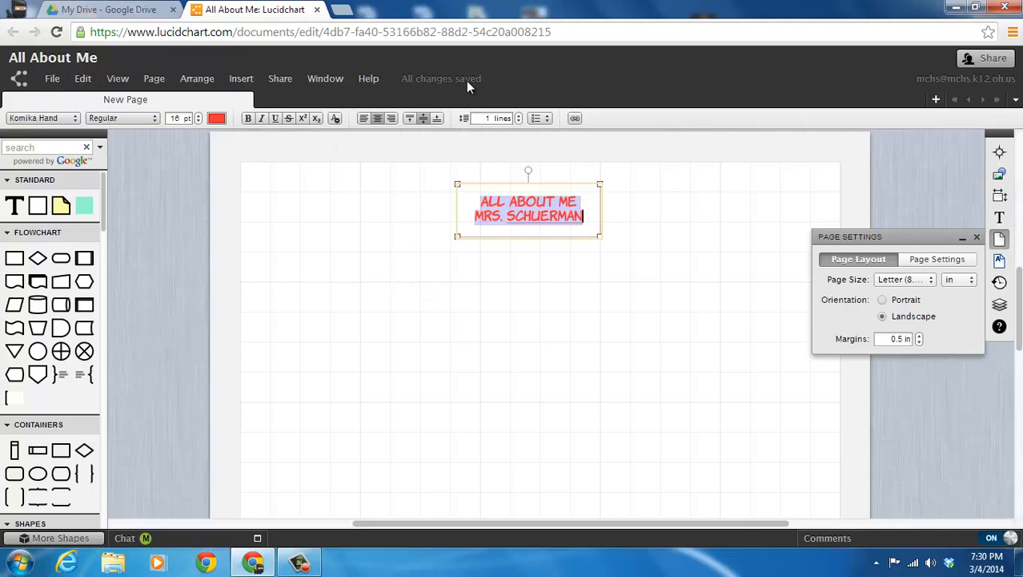
Step: Save the All About Me document
left_click(52, 78)
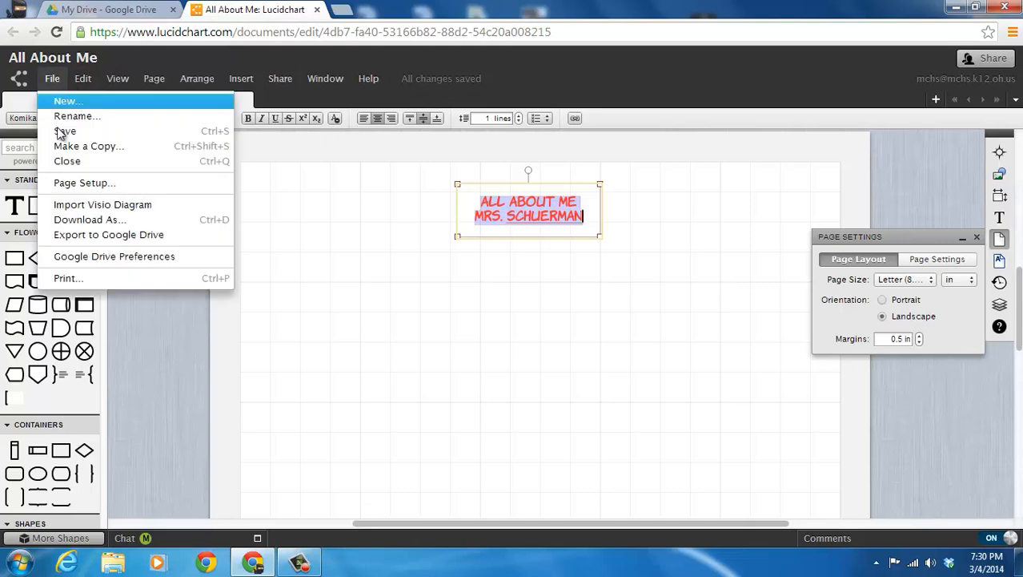
left_click(57, 136)
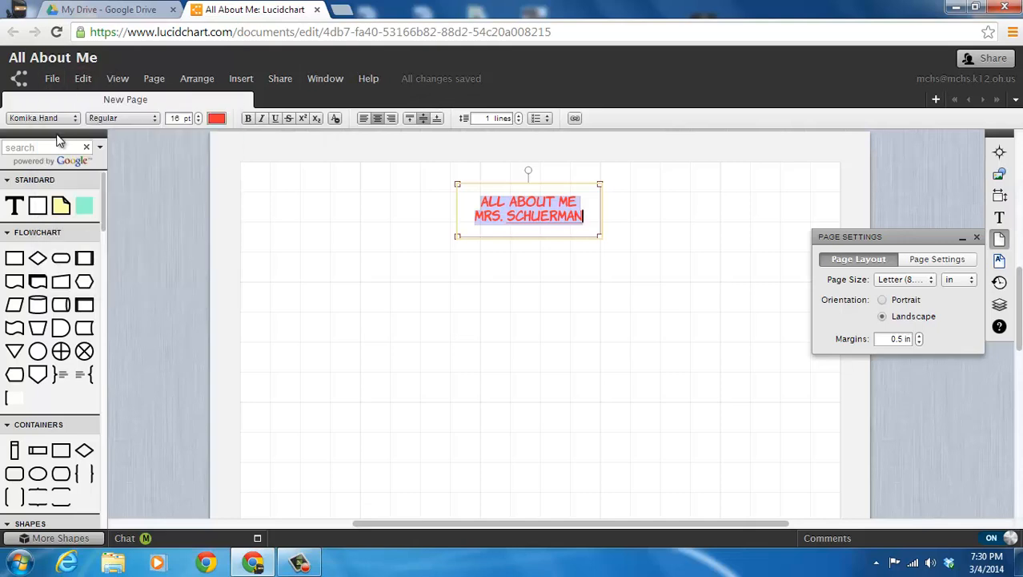